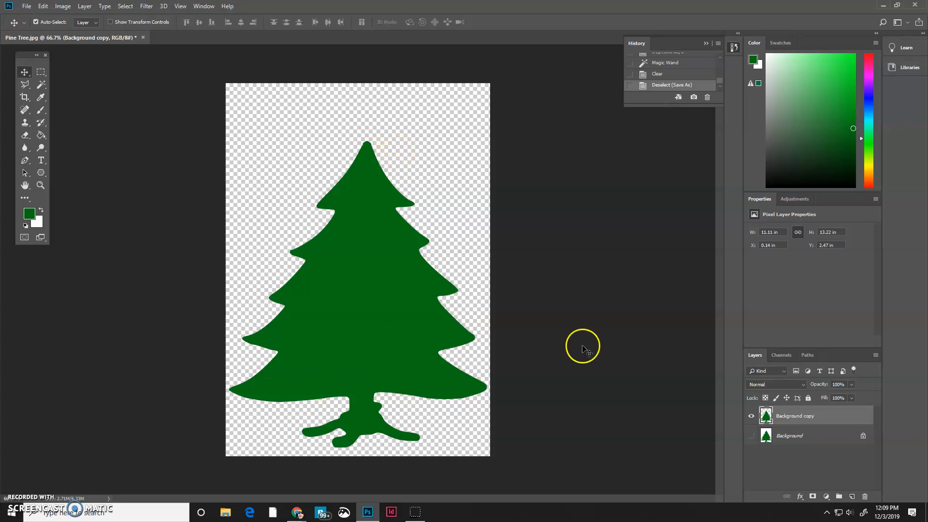
# Add a new layer above the tree copy and set the foreground color to yellow ffd200
pyautogui.click(852, 497)
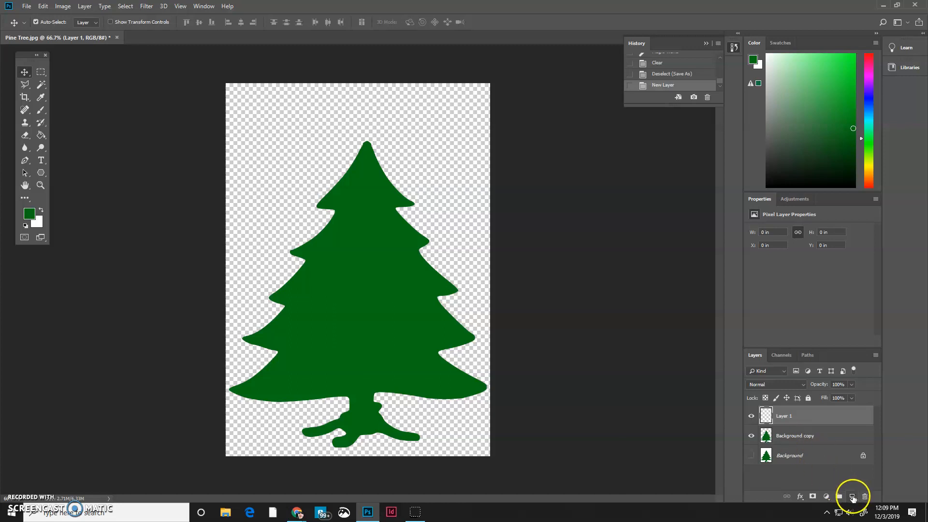
pyautogui.click(29, 213)
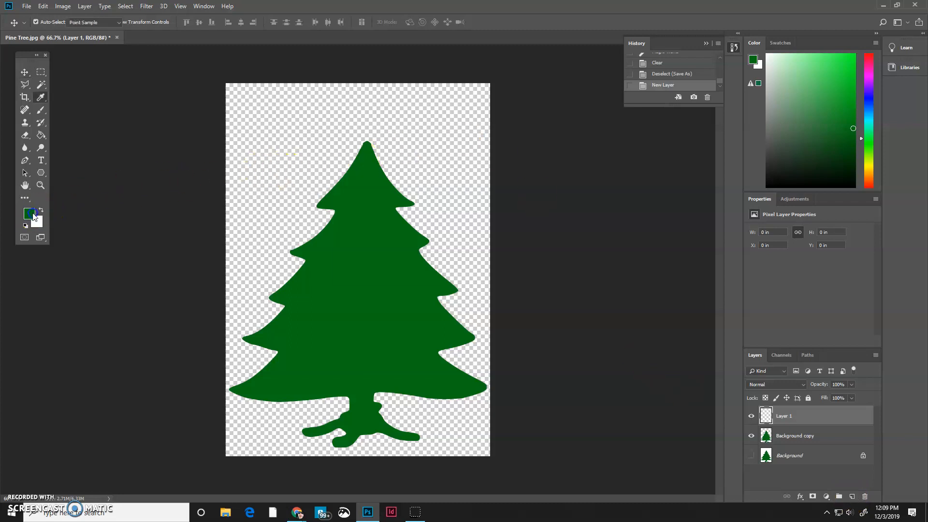
pyautogui.moveTo(472, 215)
pyautogui.mouseDown()
pyautogui.moveTo(474, 226)
pyautogui.moveTo(442, 157)
pyautogui.moveTo(450, 111)
pyautogui.mouseUp()
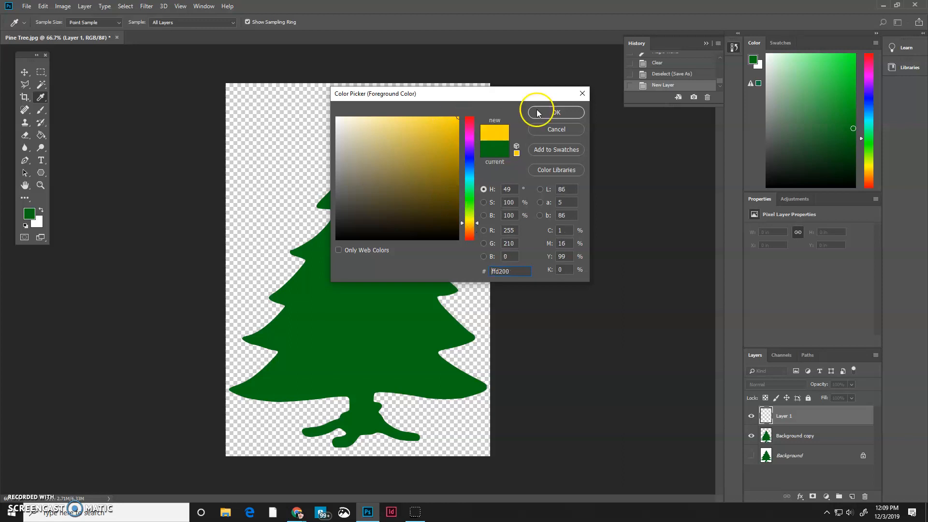
pyautogui.click(539, 112)
# Draw a five-pointed yellow star about 159 by 152 px with the Polygon tool and place it on the tree's tip
pyautogui.click(45, 170)
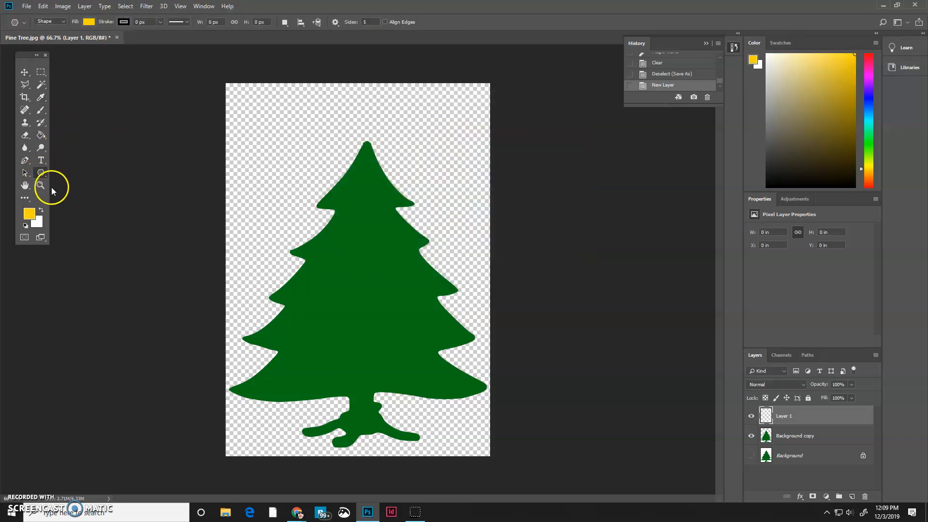
pyautogui.rightClick(40, 172)
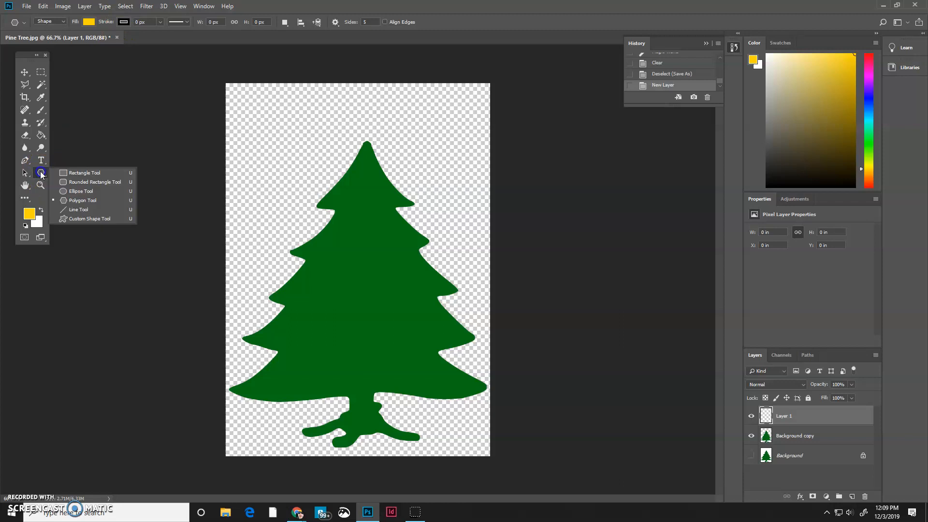
pyautogui.click(80, 201)
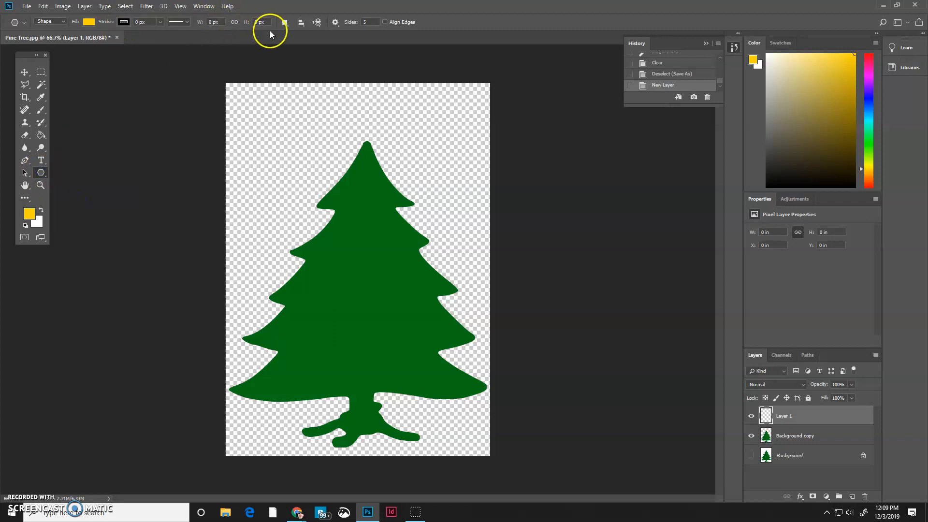
pyautogui.click(372, 22)
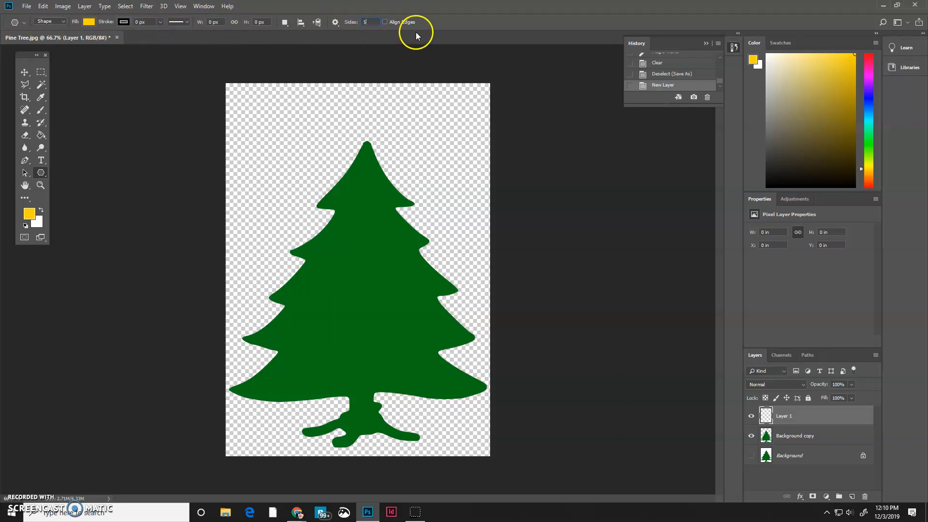
pyautogui.click(335, 22)
pyautogui.click(297, 92)
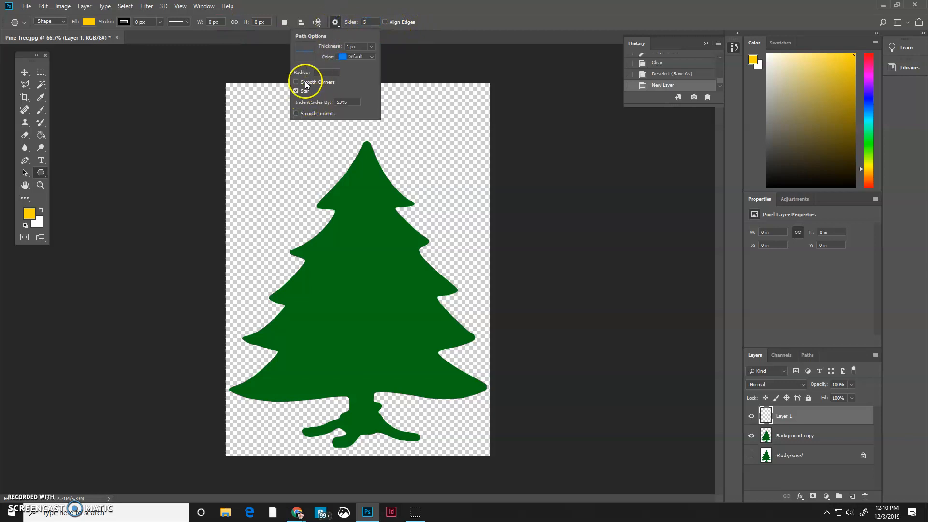
pyautogui.click(337, 21)
pyautogui.moveTo(348, 122); pyautogui.dragTo(370, 139)
pyautogui.click(25, 72)
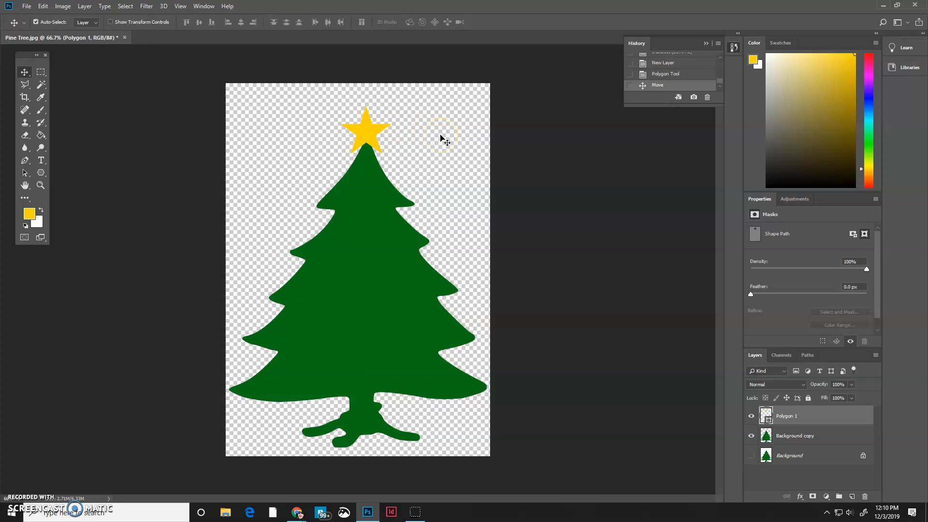
# Rename the star shape's layer as Star and the Background copy layer as Pine Tree
pyautogui.click(787, 417)
pyautogui.click(844, 441)
pyautogui.press('Return')
pyautogui.doubleClick(798, 437)
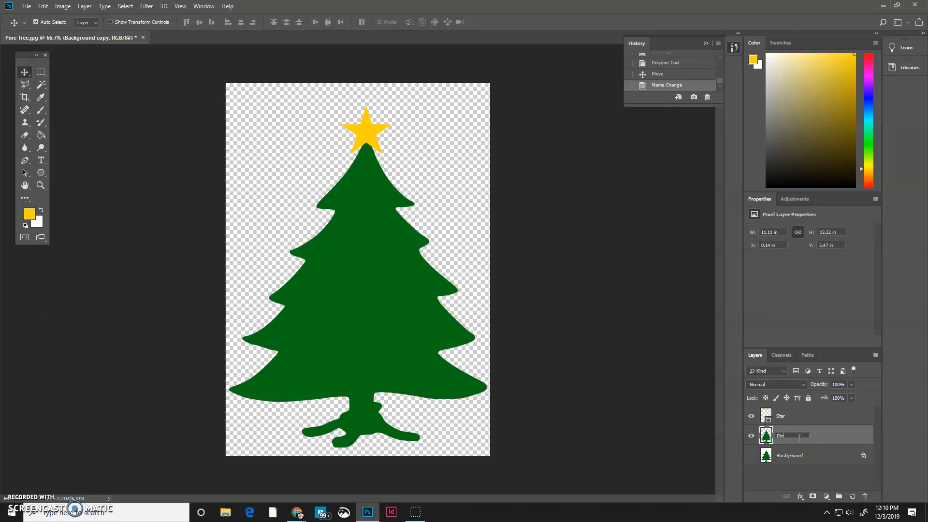
pyautogui.write('Pine Tree')
pyautogui.press('Return')
pyautogui.click(772, 428)
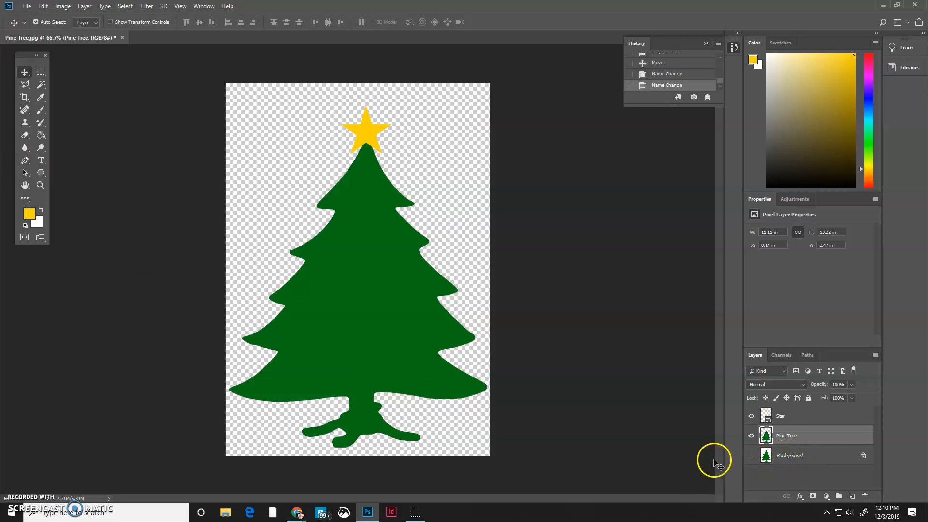
# Add a new layer directly below the Pine Tree layer and fill it with white
pyautogui.click(852, 496)
pyautogui.moveTo(795, 439); pyautogui.dragTo(792, 465)
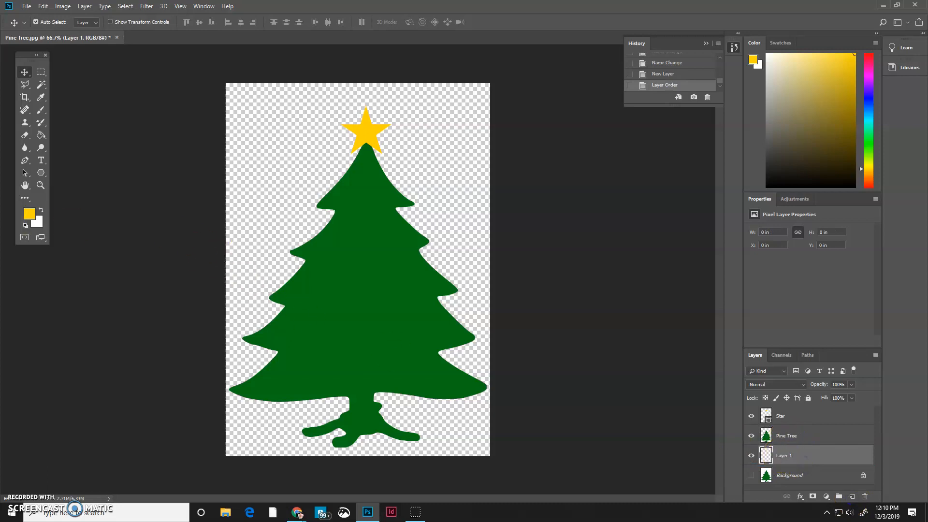
pyautogui.click(42, 209)
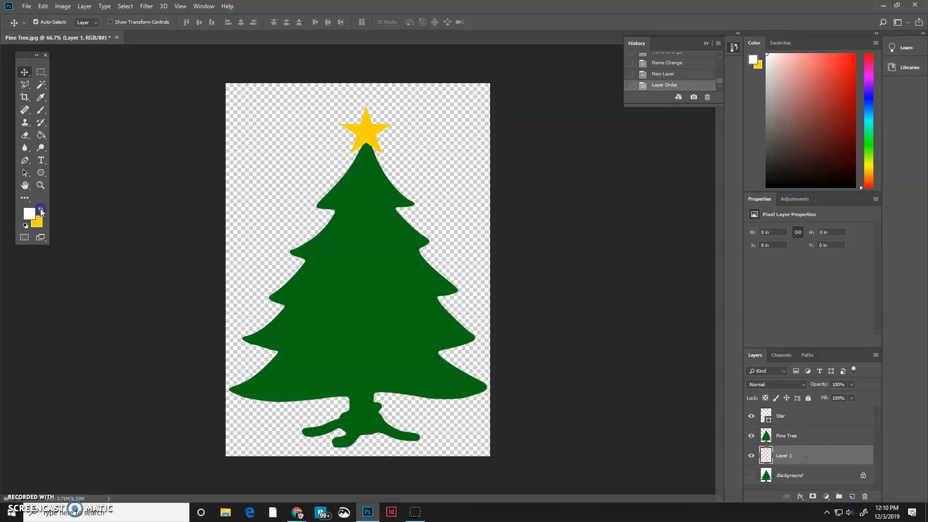
pyautogui.click(41, 137)
pyautogui.click(270, 189)
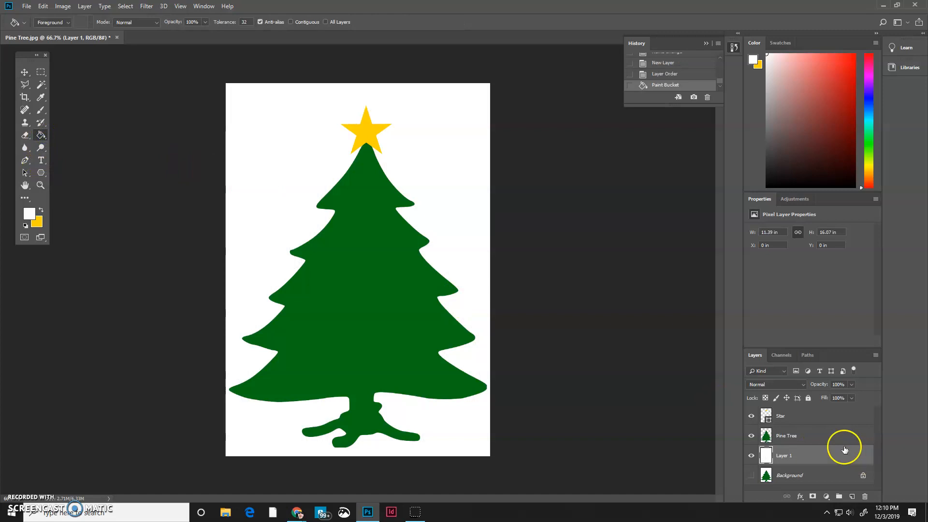
# Rename the white-filled layer as Snow and delete the original locked Background layer
pyautogui.click(780, 457)
pyautogui.press('Return')
pyautogui.click(808, 475)
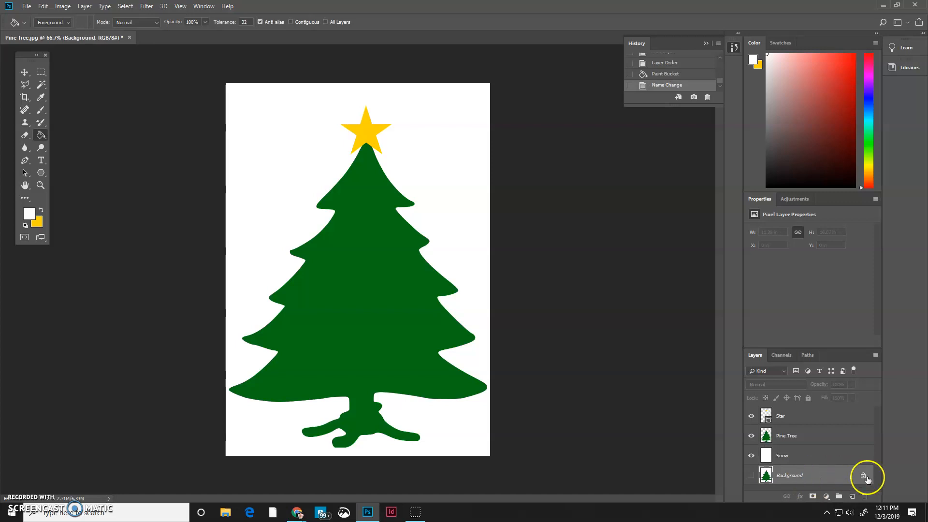
pyautogui.click(865, 498)
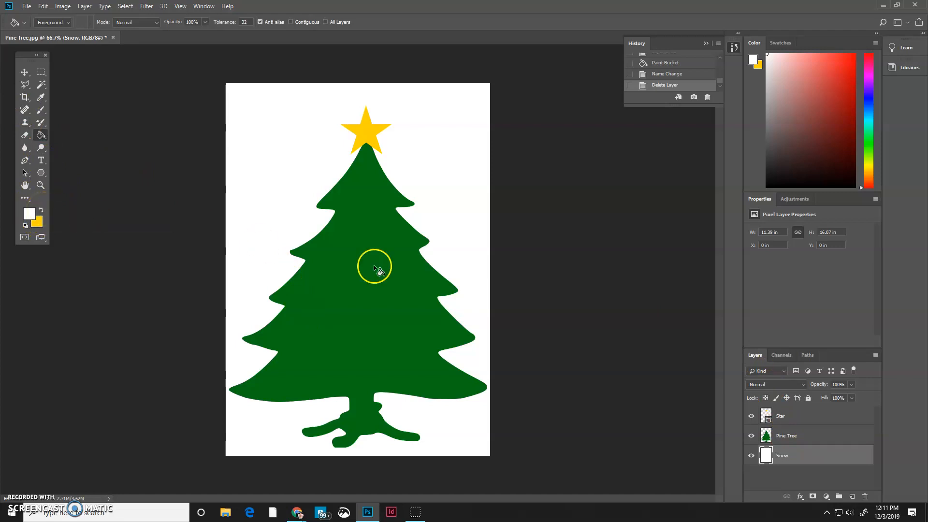
# Set the foreground color to blue 0018ff and draw an ellipse about 82 by 86 px on the tree's lower left branches, above the Star layer
pyautogui.click(797, 416)
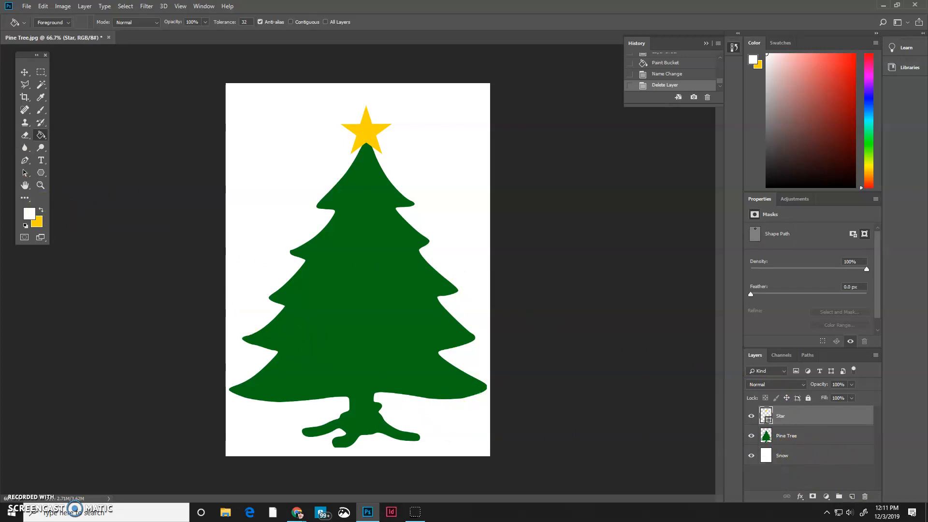
pyautogui.click(41, 211)
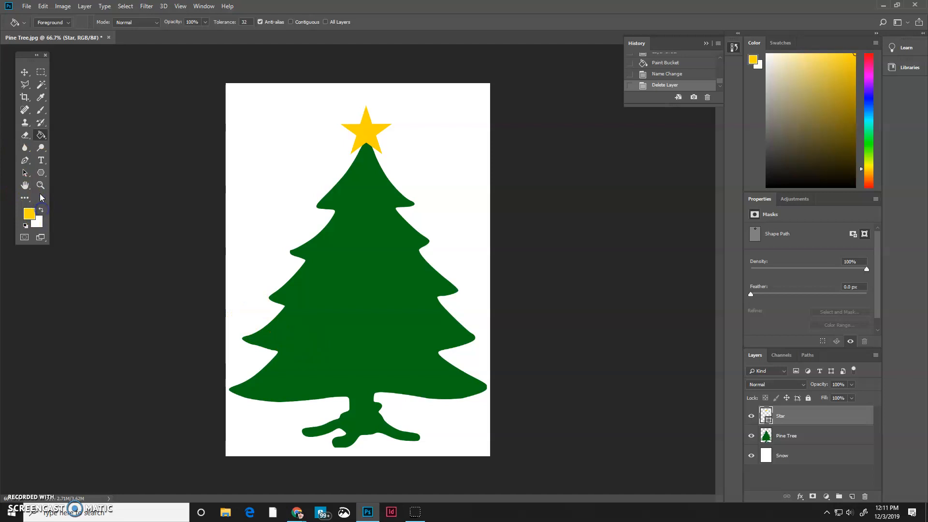
pyautogui.click(41, 173)
pyautogui.click(70, 193)
pyautogui.click(34, 212)
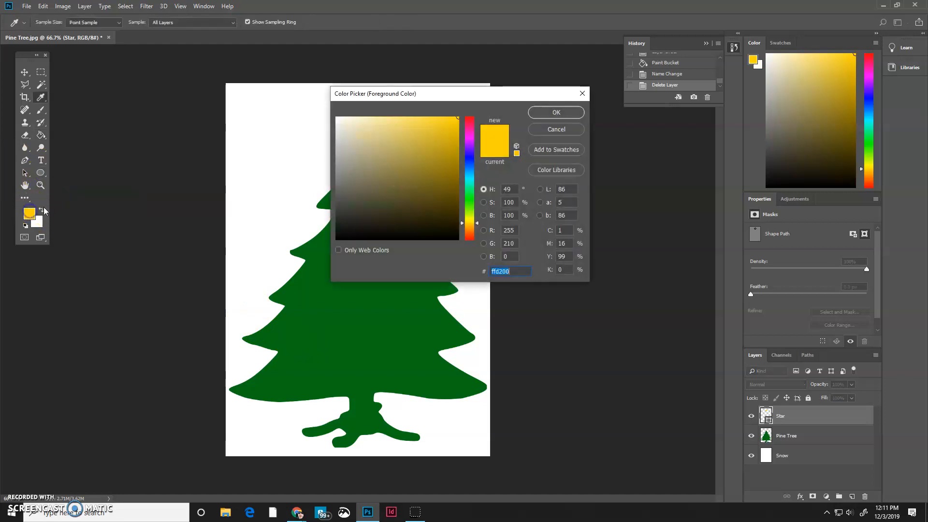
pyautogui.click(470, 160)
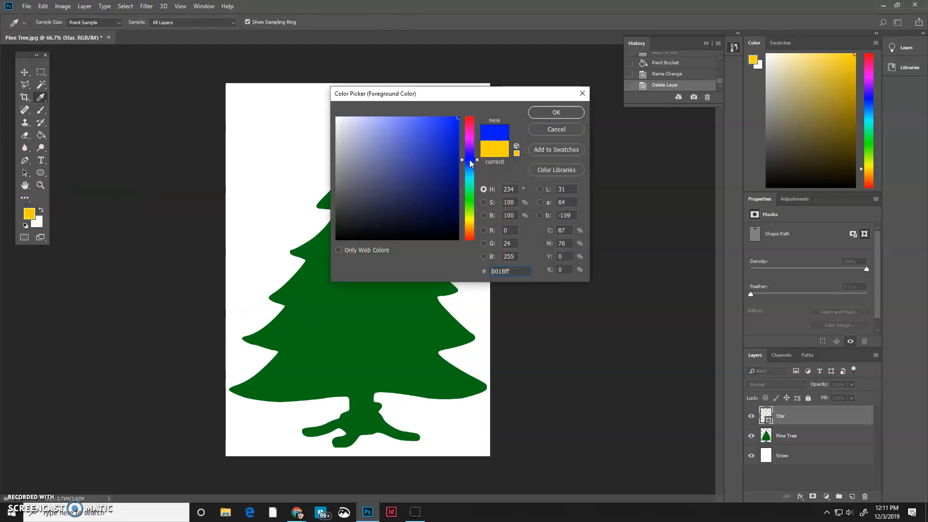
pyautogui.click(557, 112)
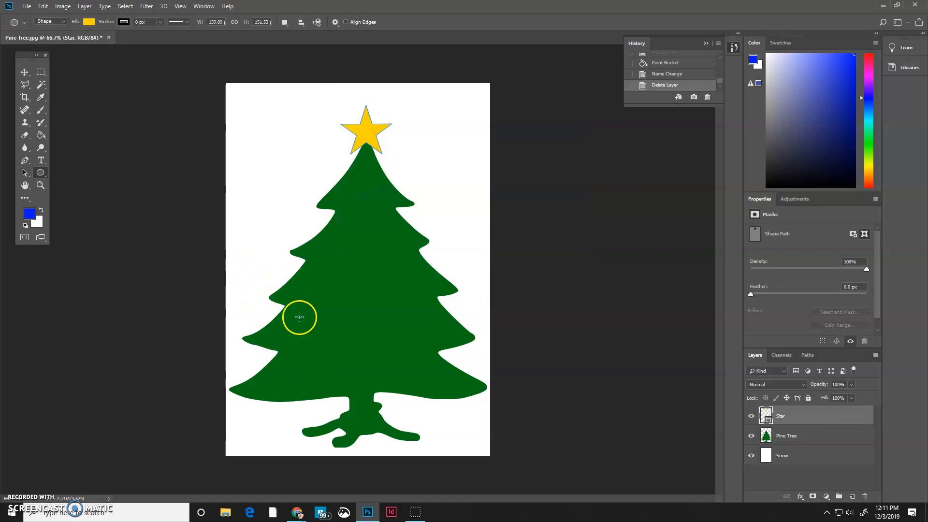
pyautogui.moveTo(294, 320); pyautogui.dragTo(320, 348)
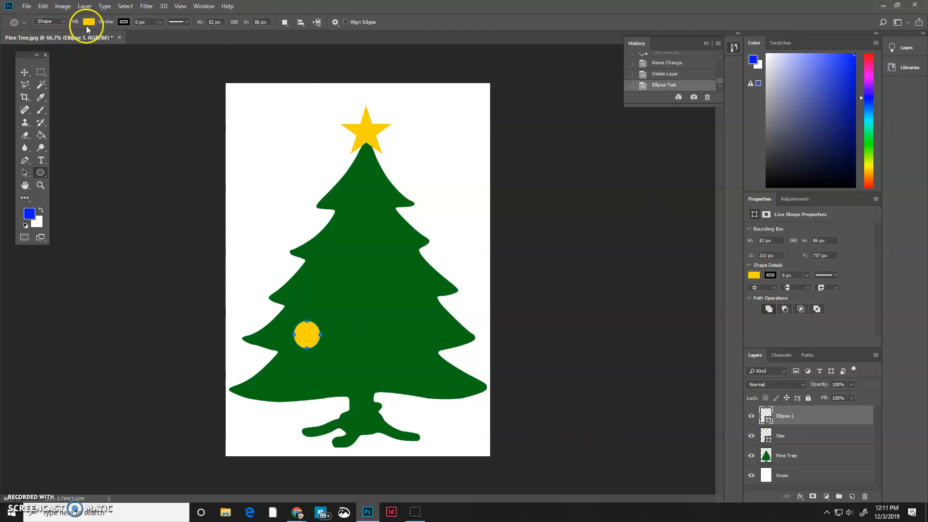
# Change the ellipse's fill to the recently used blue
pyautogui.click(89, 21)
pyautogui.click(33, 221)
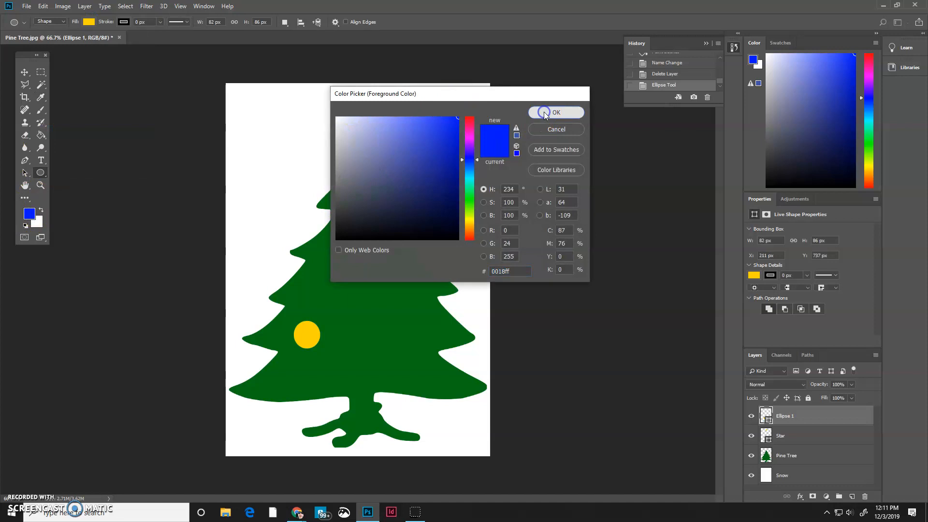
pyautogui.click(538, 112)
pyautogui.click(89, 22)
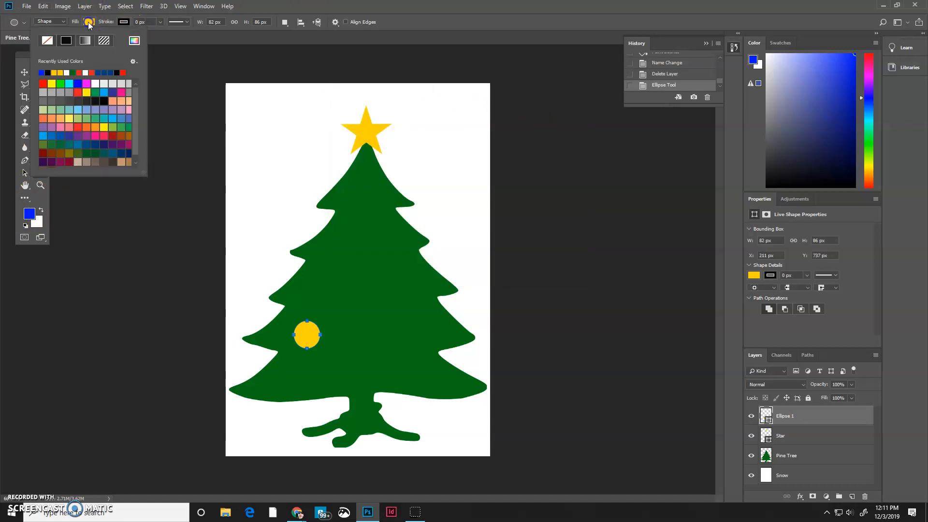
pyautogui.click(42, 72)
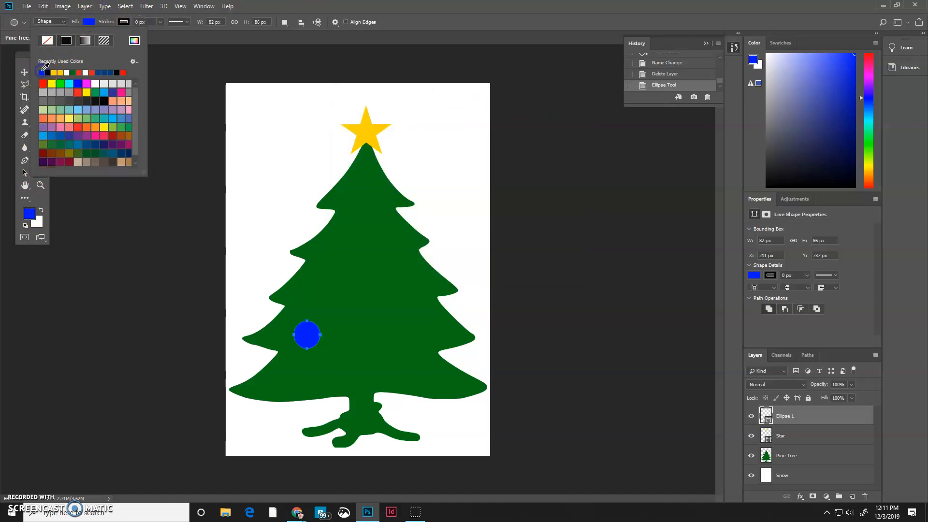
pyautogui.click(113, 18)
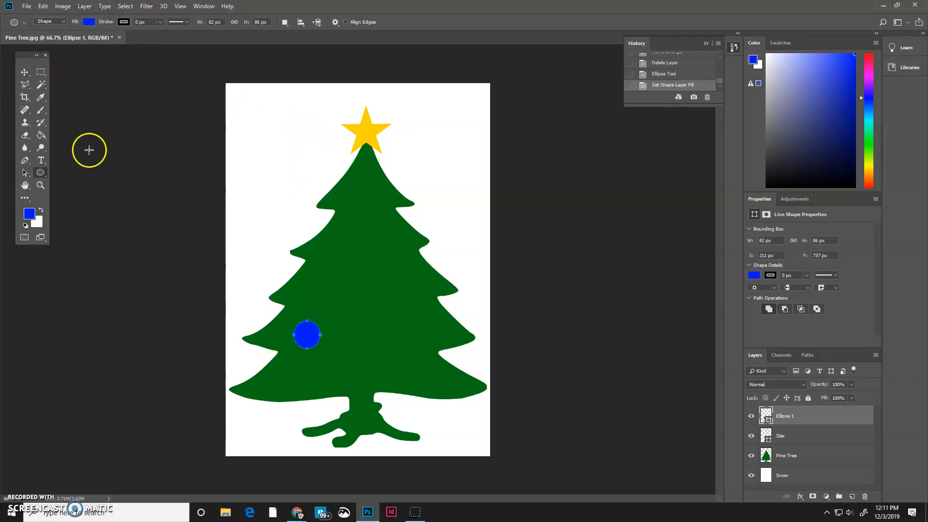
# Rename the blue ellipse's layer as Ball 1
pyautogui.click(24, 72)
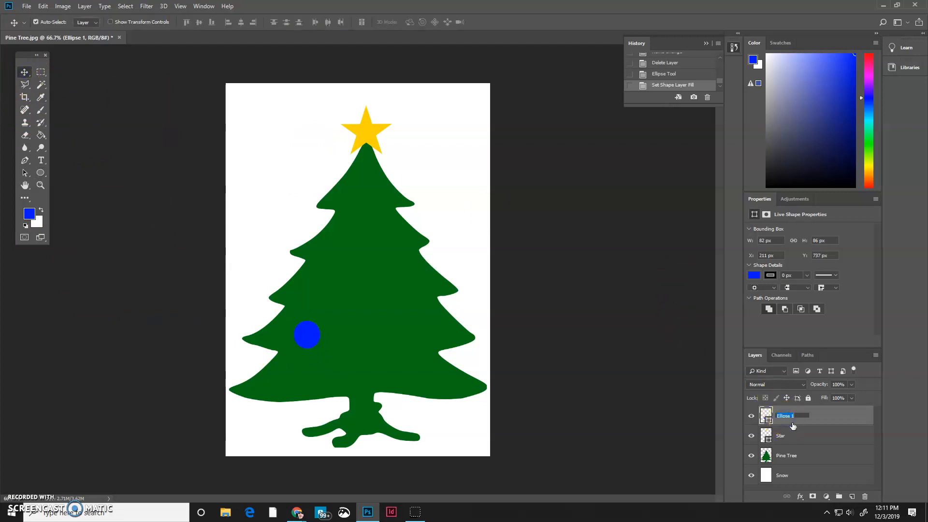
pyautogui.write('Ball 1')
pyautogui.press('Return')
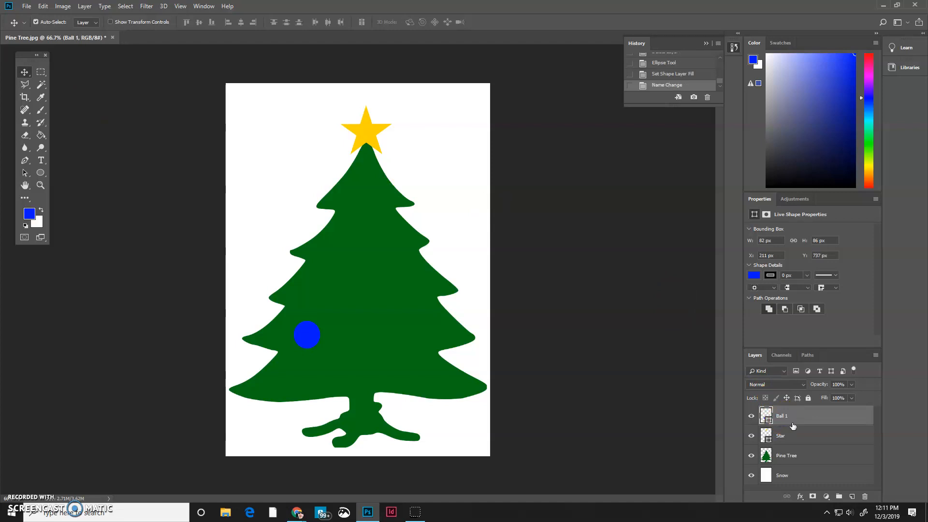
# Duplicate the blue ball twice, placing one copy mid-tree and the other near the right edge in a rising diagonal
pyautogui.moveTo(790, 423); pyautogui.dragTo(853, 496)
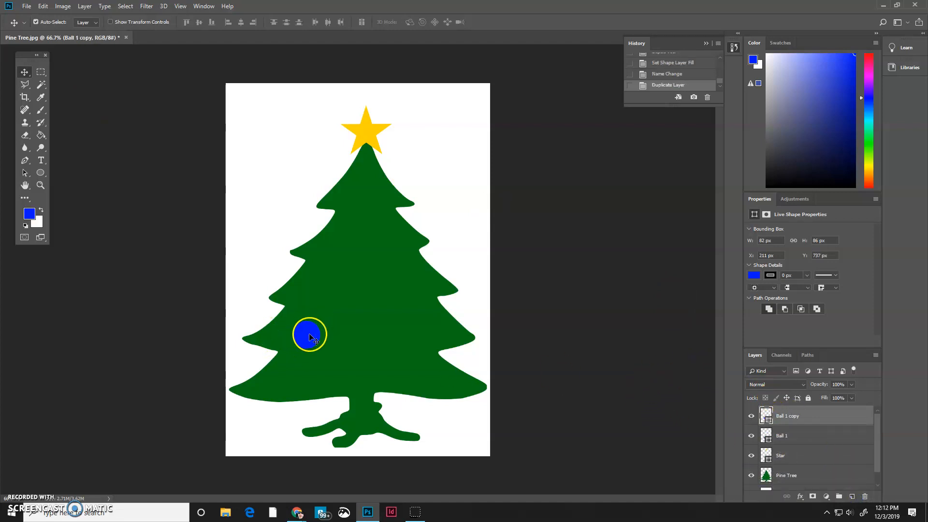
pyautogui.moveTo(310, 335); pyautogui.dragTo(366, 299)
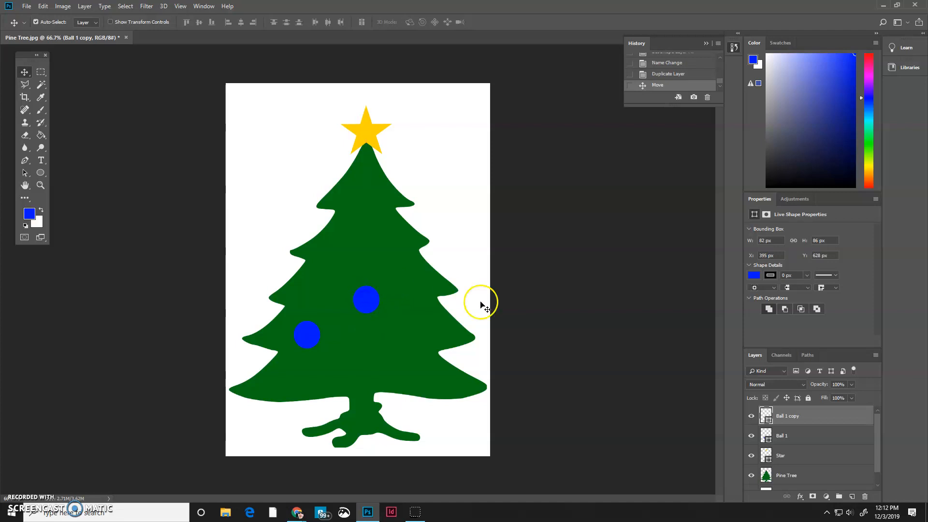
pyautogui.click(796, 417)
pyautogui.moveTo(796, 417); pyautogui.dragTo(853, 496)
pyautogui.moveTo(369, 296); pyautogui.dragTo(428, 266)
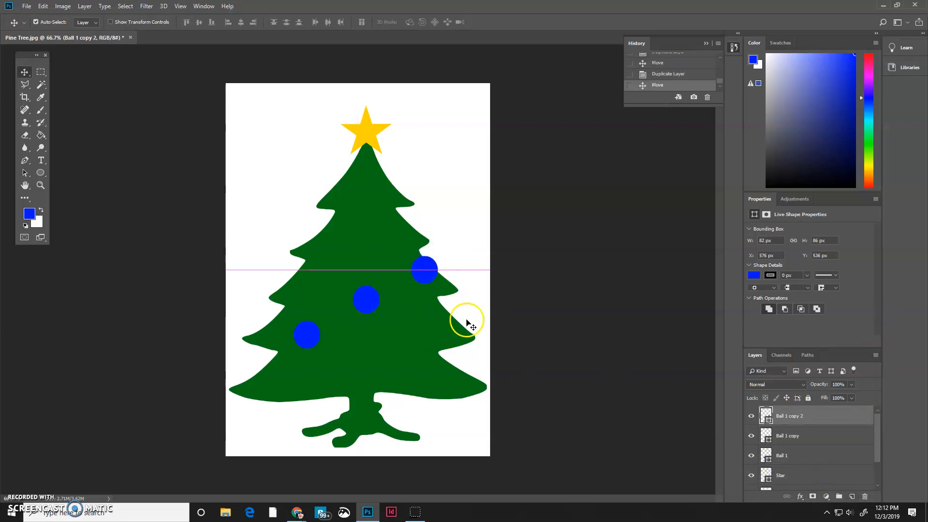
# Rename the middle ball's layer as Ball 2 and the right ball's layer as Ball 3
pyautogui.click(789, 438)
pyautogui.doubleClick(805, 436)
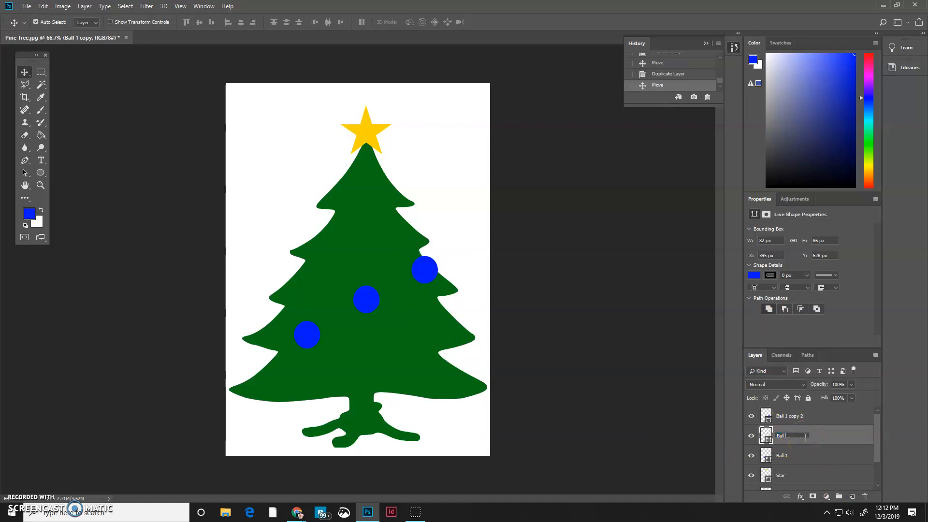
pyautogui.write('Ball 2')
pyautogui.press('Return')
pyautogui.doubleClick(791, 416)
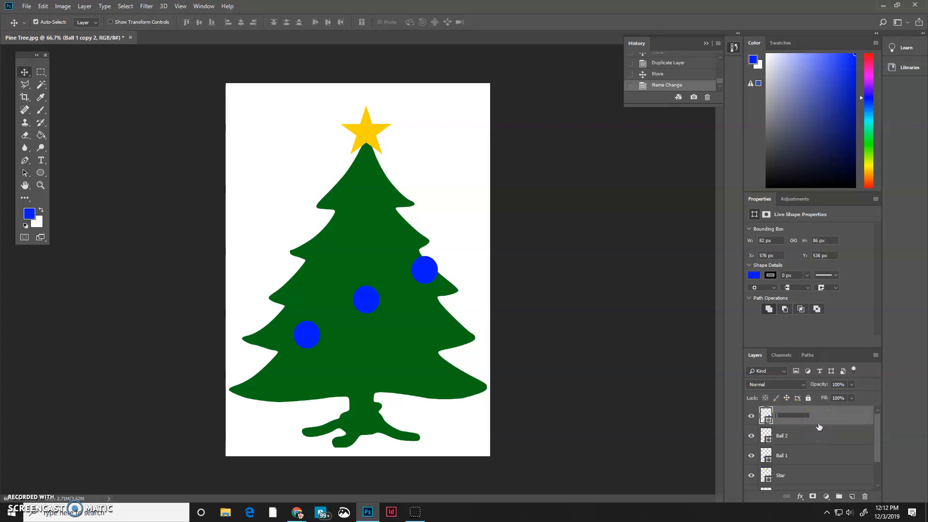
pyautogui.write('Ball 3')
pyautogui.press('Return')
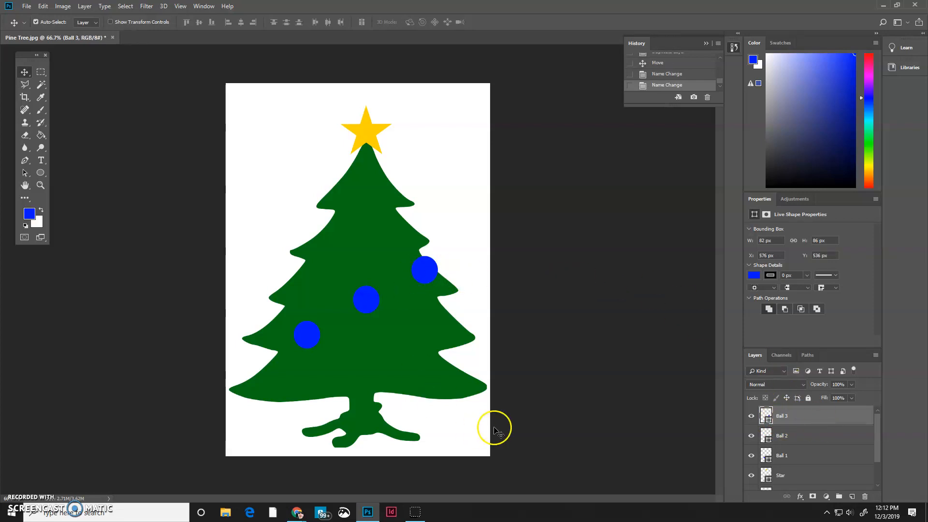
# Duplicate the Ball 1, Ball 2 and Ball 3 layers together and move the three copies up and left as a set
pyautogui.click(812, 458)
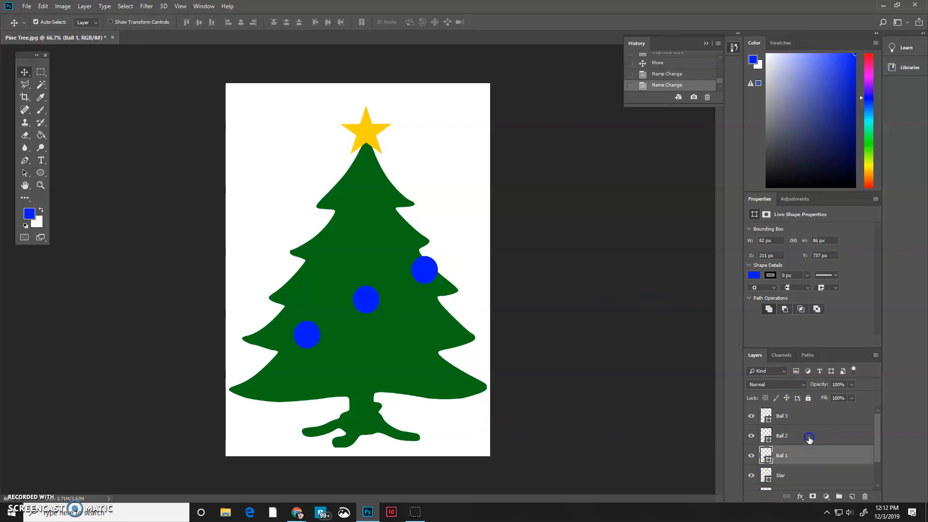
pyautogui.keyDown('shift'); pyautogui.click(809, 437); pyautogui.keyUp('shift')
pyautogui.keyDown('shift'); pyautogui.click(804, 416); pyautogui.keyUp('shift')
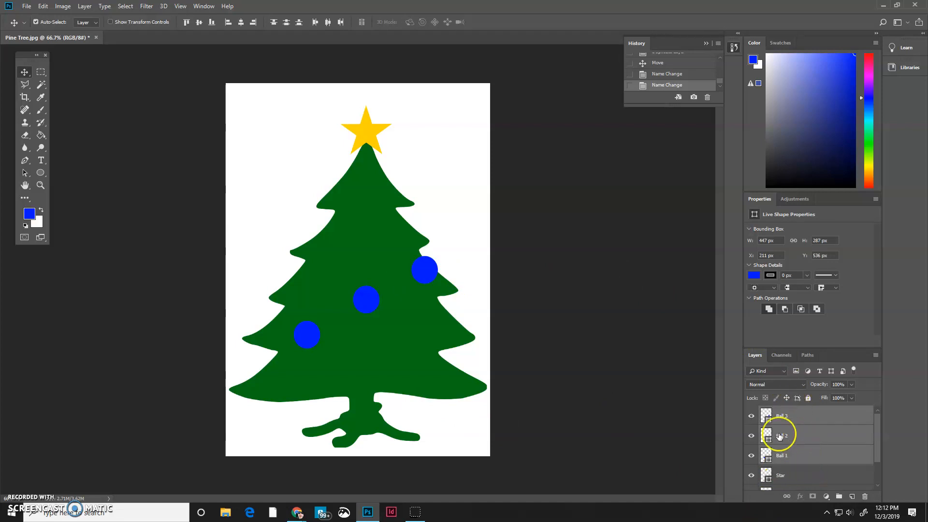
pyautogui.moveTo(779, 415); pyautogui.dragTo(853, 497)
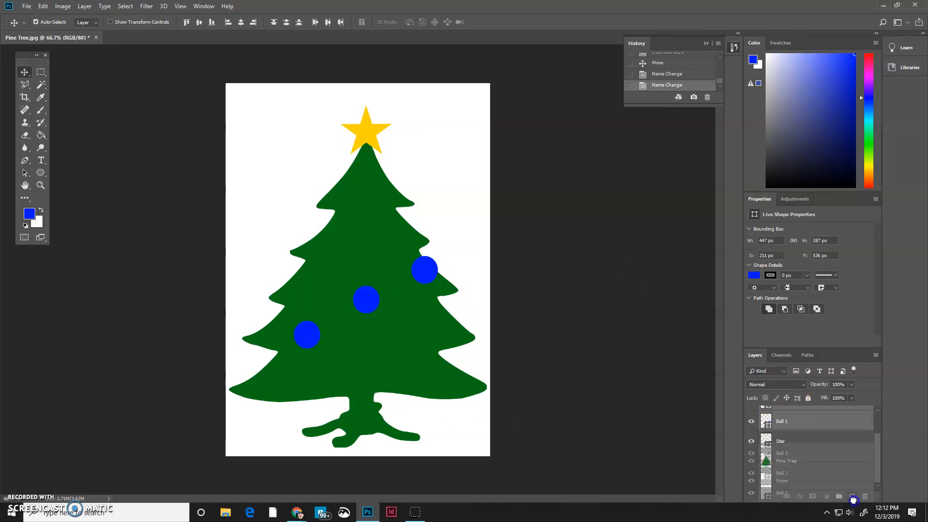
pyautogui.moveTo(425, 291); pyautogui.dragTo(388, 213)
# Move the Ball 1 copy just below the star, and place the Ball 2 copy slightly lower, naming it Ball 4 directly above the Ball 3 layer
pyautogui.click(822, 460)
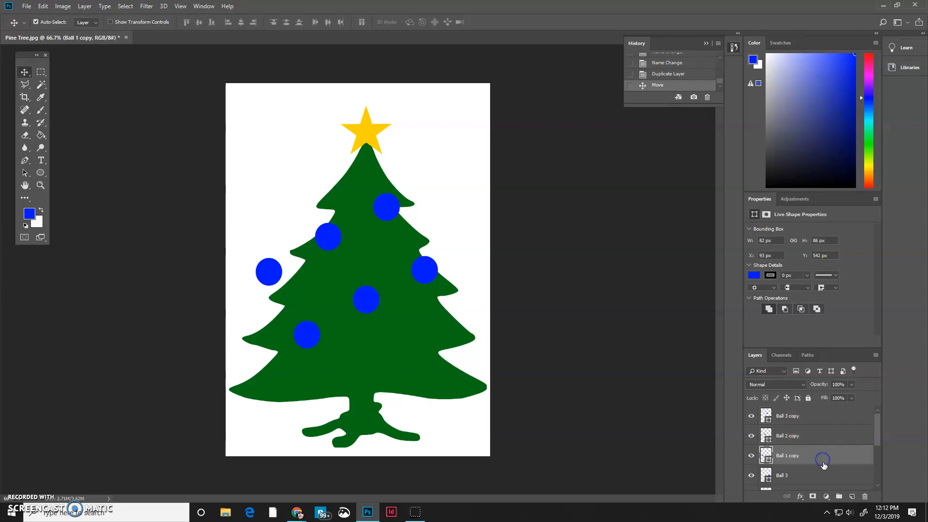
pyautogui.moveTo(264, 272); pyautogui.dragTo(351, 184)
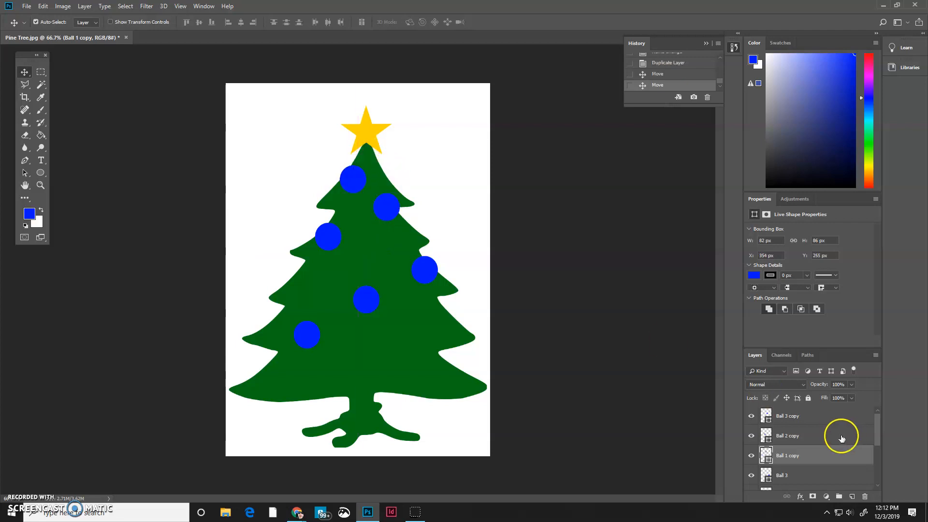
pyautogui.moveTo(325, 240); pyautogui.dragTo(321, 270)
pyautogui.moveTo(808, 435); pyautogui.dragTo(816, 465)
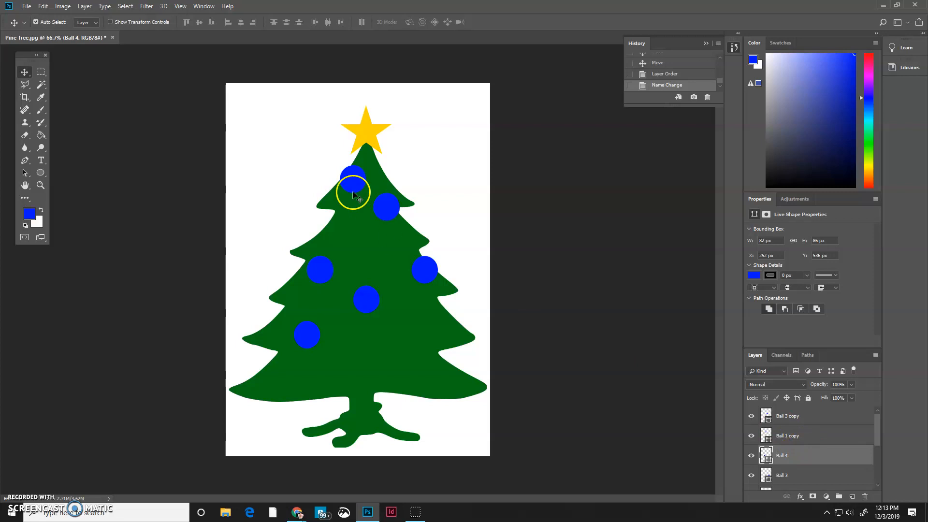
# Move the Ball 3 copy slightly down on the upper part of the tree and rename its layer as Ball 5
pyautogui.moveTo(387, 207); pyautogui.dragTo(377, 235)
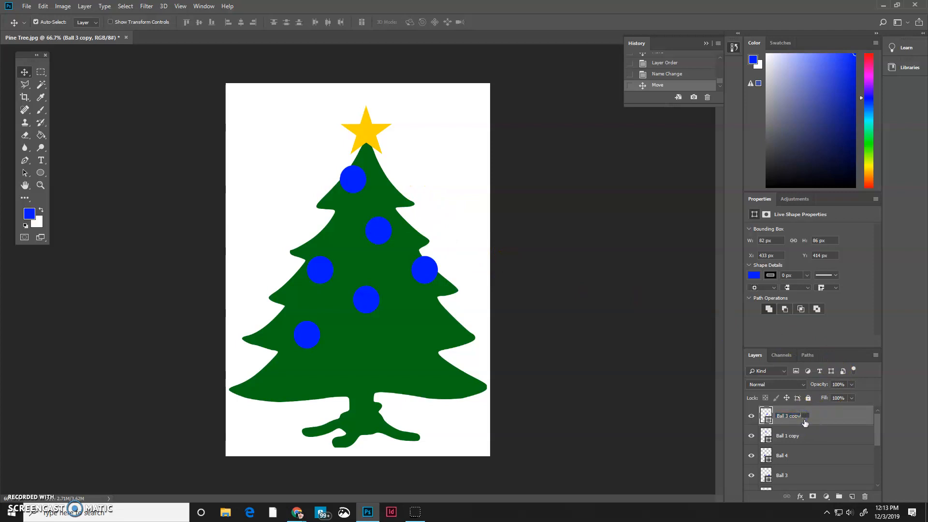
pyautogui.press('Return')
# Move the Ball 1 copy to the tree's lower right and rename its layer as Ball 6 at the top of the stack
pyautogui.moveTo(355, 182); pyautogui.dragTo(412, 350)
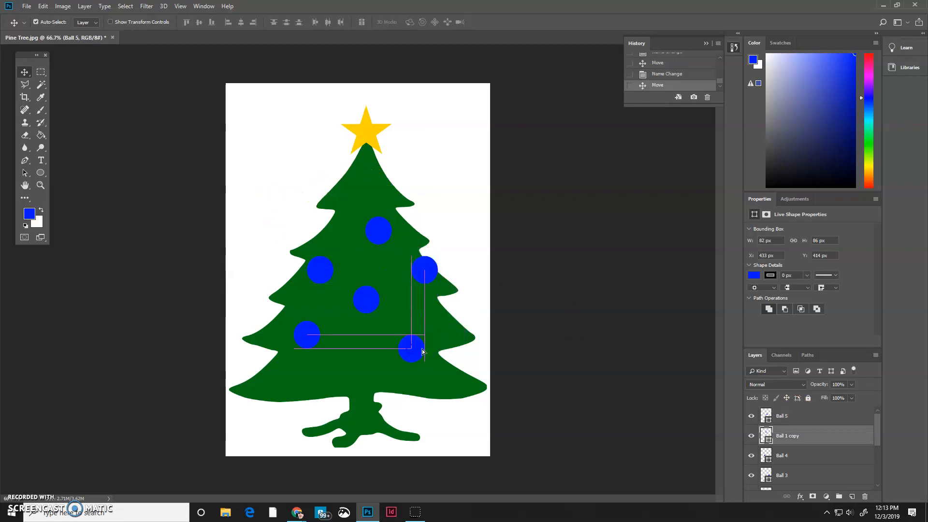
pyautogui.click(801, 435)
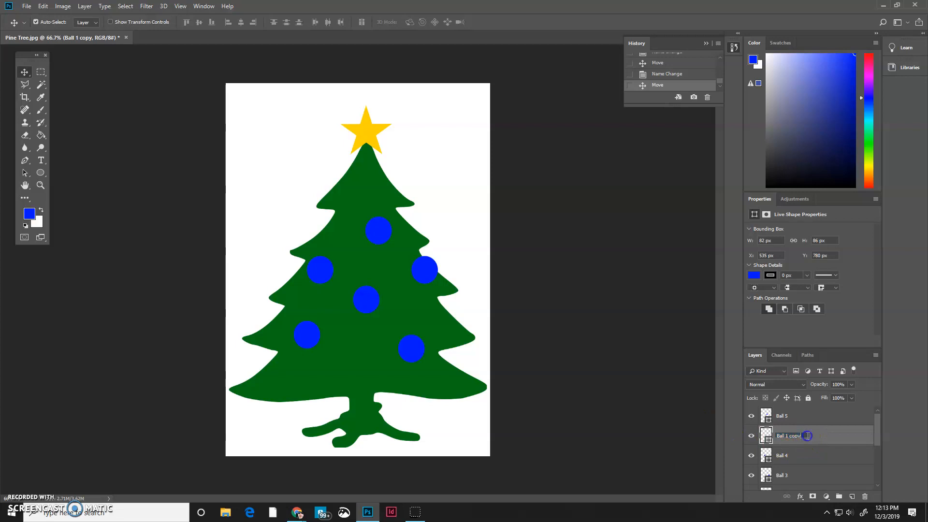
pyautogui.write('Ball 6')
pyautogui.press('Return')
pyautogui.moveTo(805, 437); pyautogui.dragTo(789, 412)
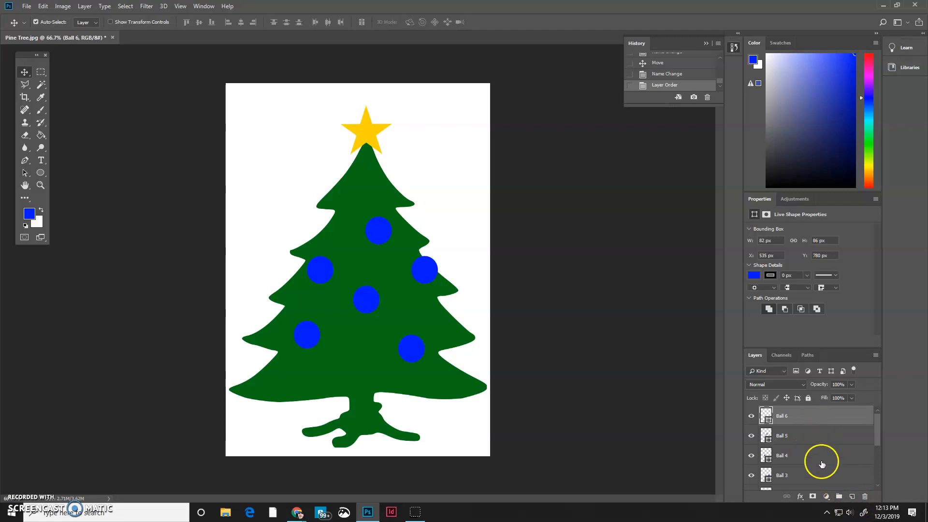
# Create a new layer group above the balls and name it Blue
pyautogui.click(839, 496)
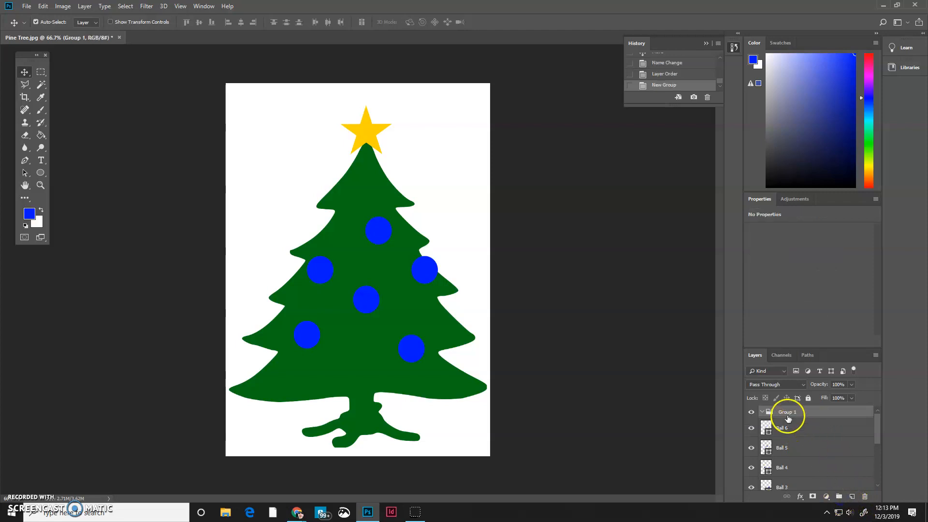
pyautogui.write('Blue')
pyautogui.press('Return')
# Move the layers Ball 1 through Ball 6 into the Blue group and collapse the group
pyautogui.click(797, 428)
pyautogui.scroll(-3, 799, 450)
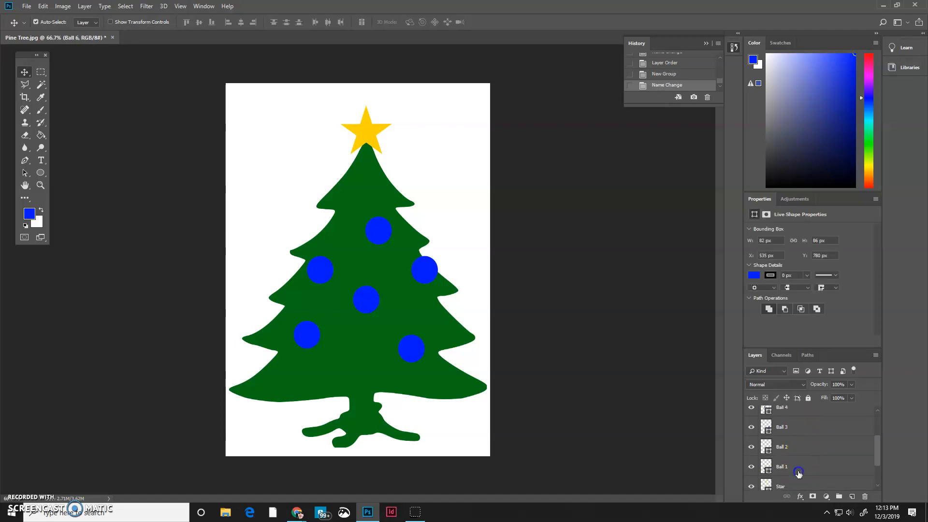
pyautogui.keyDown('shift'); pyautogui.click(799, 473); pyautogui.keyUp('shift')
pyautogui.scroll(1, 790, 432)
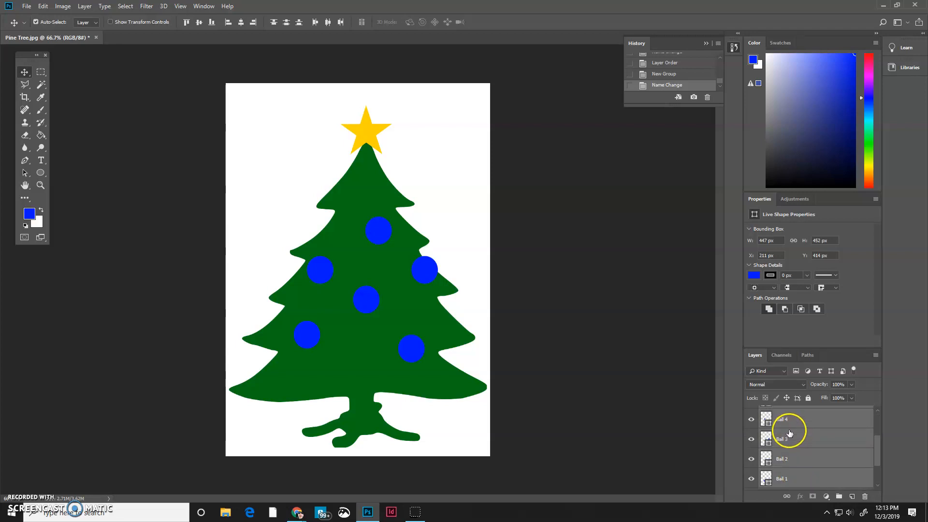
pyautogui.scroll(3, 790, 432)
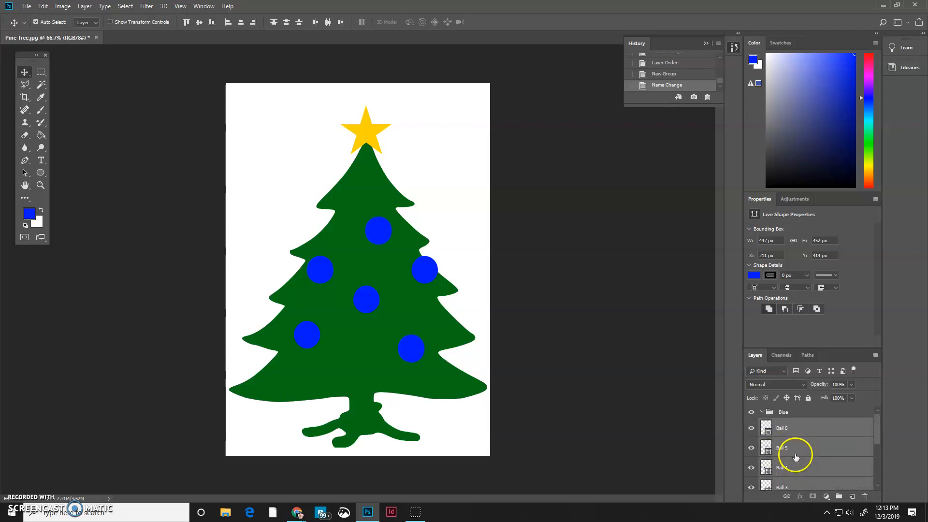
pyautogui.moveTo(783, 430); pyautogui.dragTo(785, 415)
pyautogui.click(762, 414)
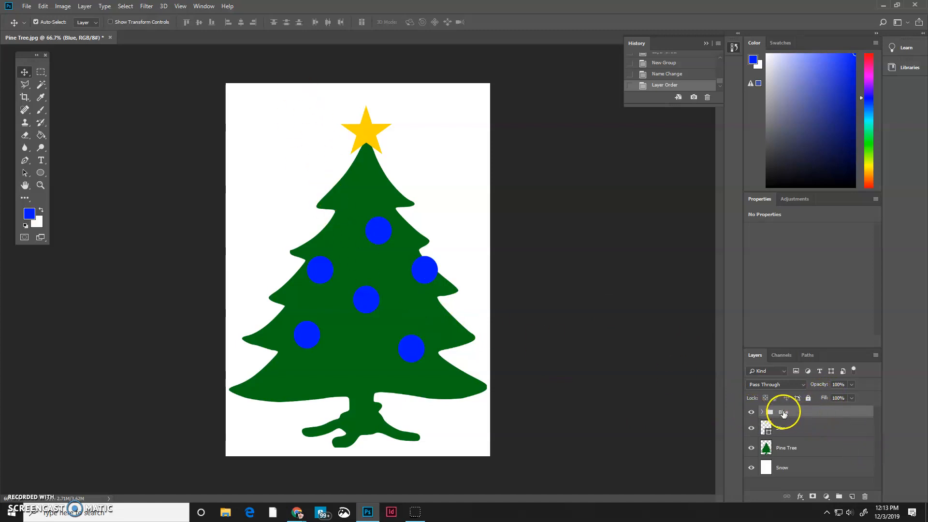
# Duplicate the Blue group, hide the original, and rename the copy as Red with its layers expanded
pyautogui.moveTo(787, 414); pyautogui.dragTo(852, 498)
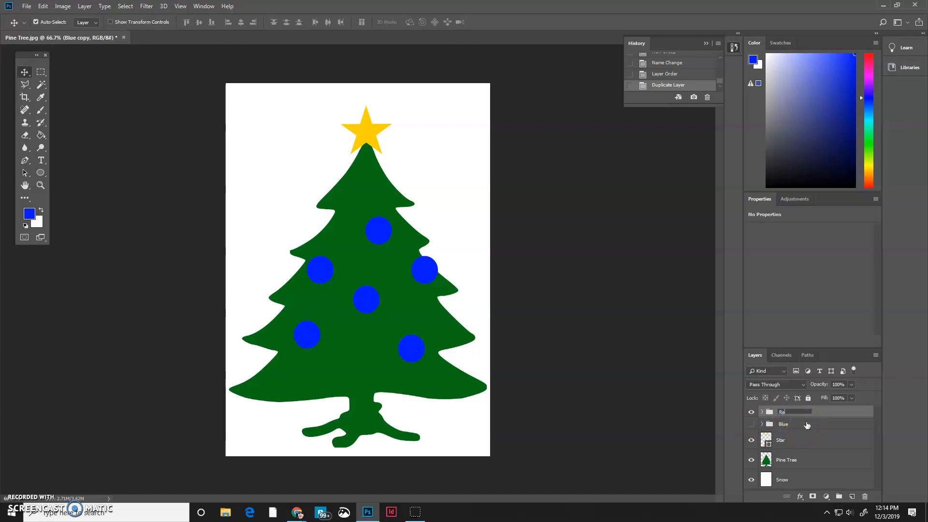
pyautogui.click(762, 412)
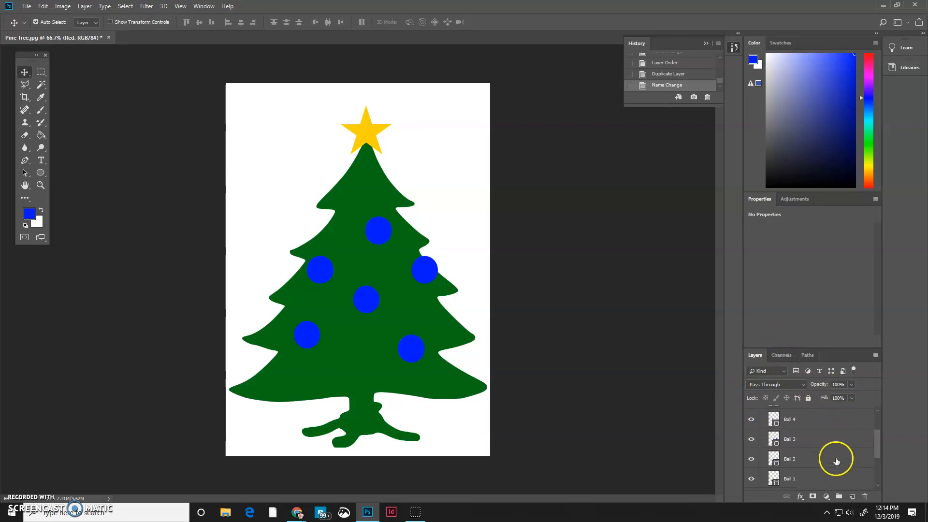
pyautogui.scroll(3, 820, 469)
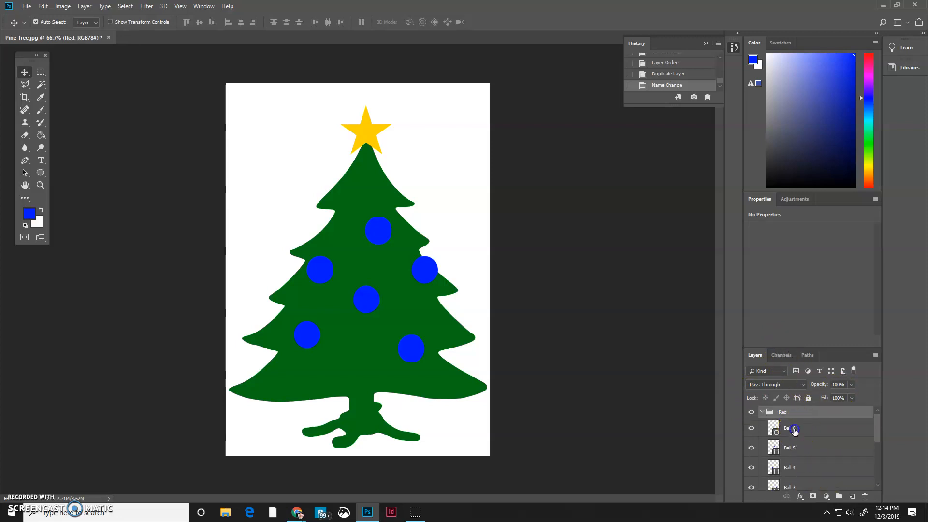
# Change the fill of Ball 6 and Ball 5 in the Red group to the recently used red
pyautogui.click(799, 426)
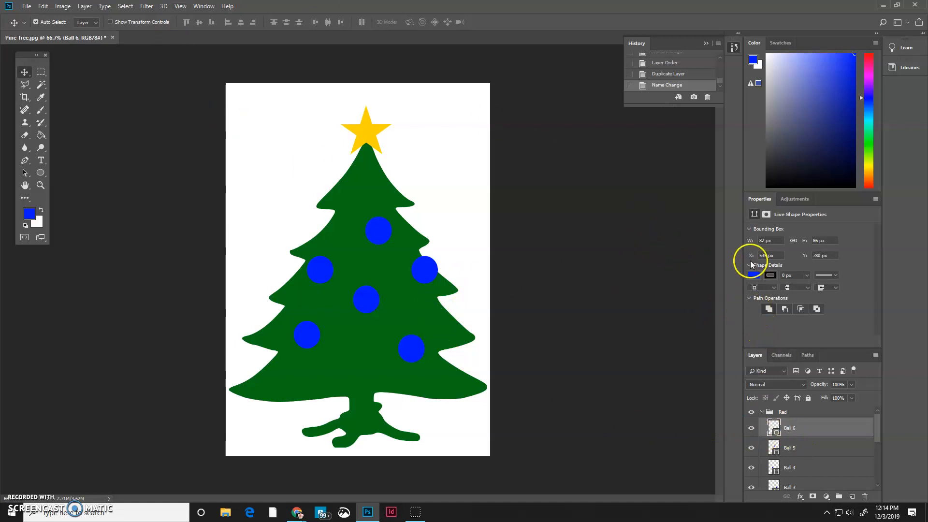
pyautogui.click(754, 276)
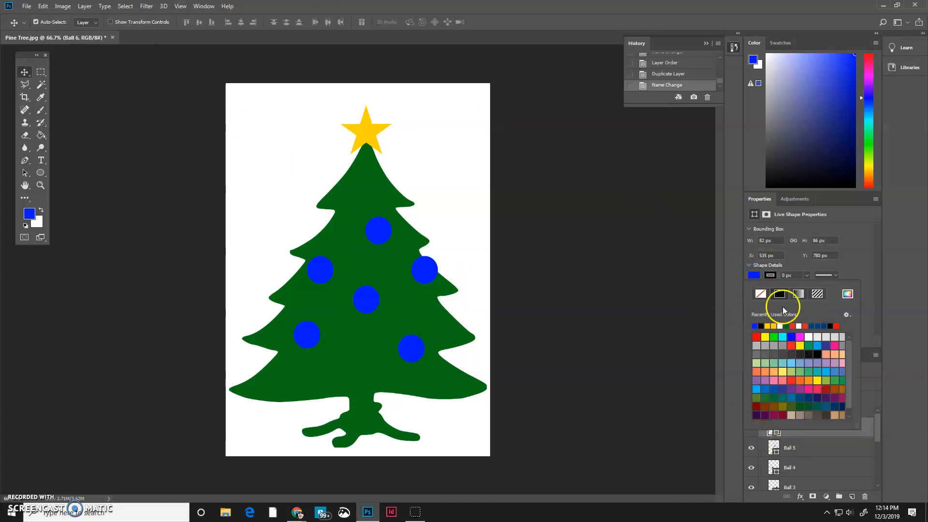
pyautogui.click(837, 325)
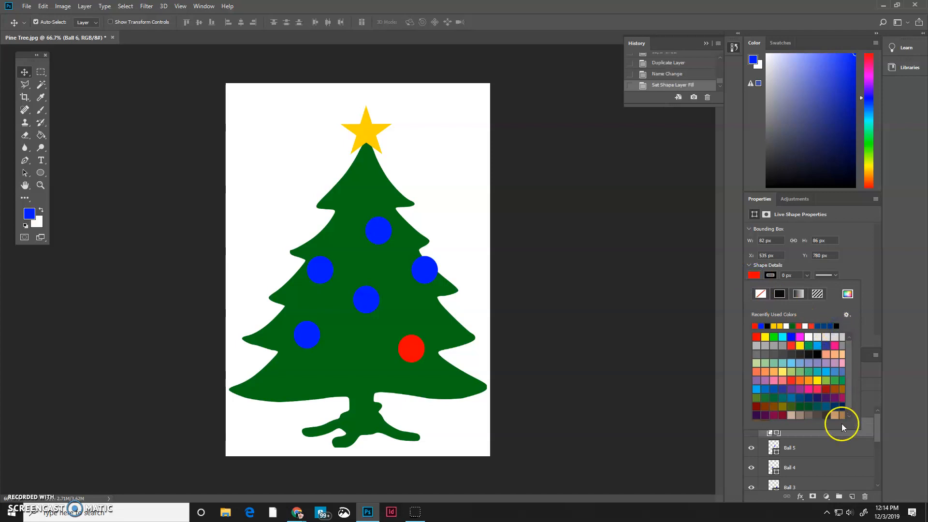
pyautogui.click(816, 450)
pyautogui.click(812, 450)
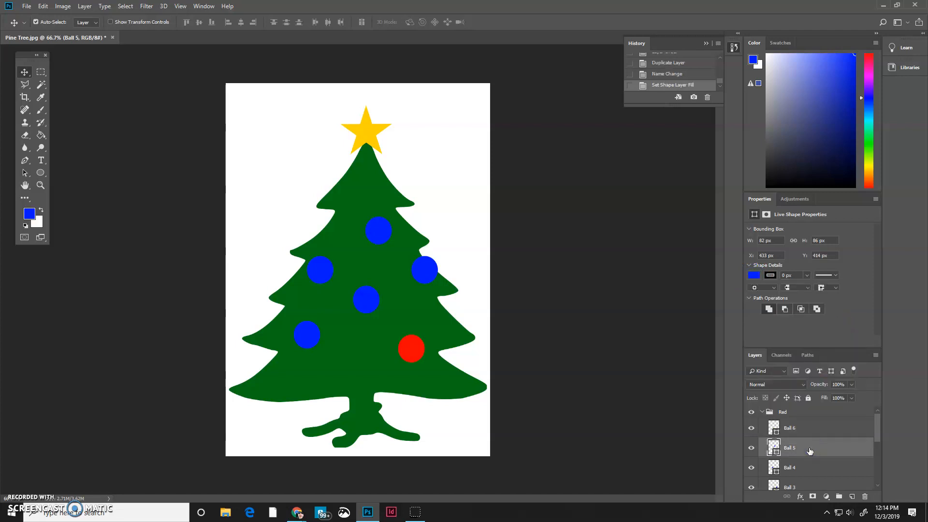
pyautogui.click(755, 276)
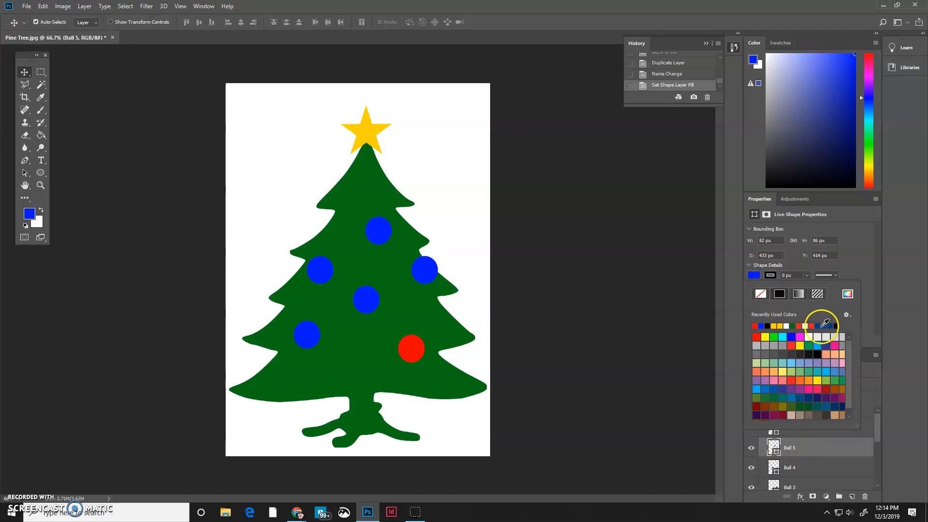
pyautogui.click(755, 326)
pyautogui.scroll(-1, 795, 416)
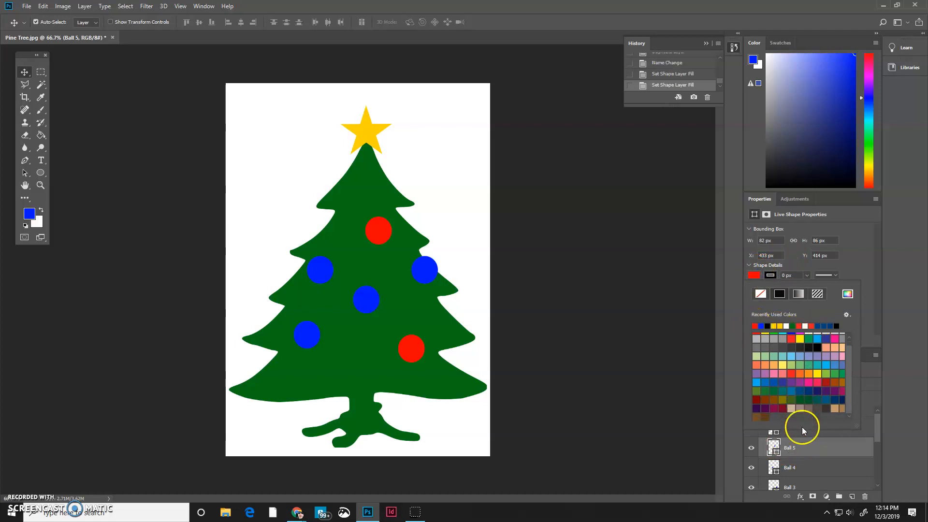
# Change the fill of Ball 4 in the Red group to the same red
pyautogui.click(812, 468)
pyautogui.click(812, 472)
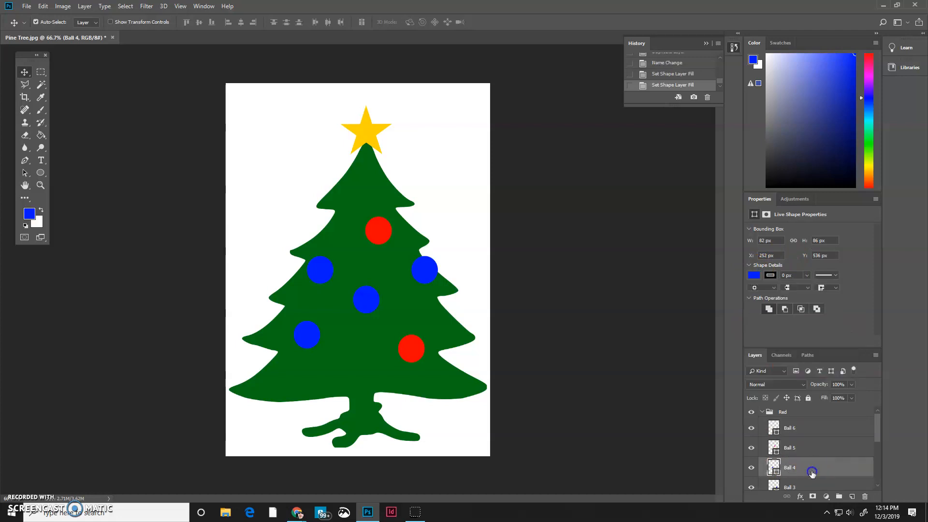
pyautogui.click(752, 275)
pyautogui.click(755, 326)
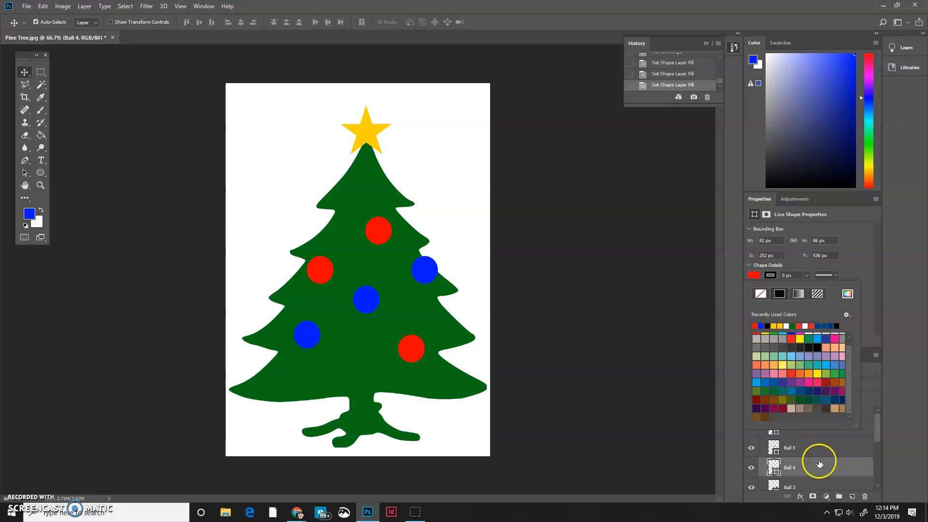
pyautogui.scroll(-1, 819, 464)
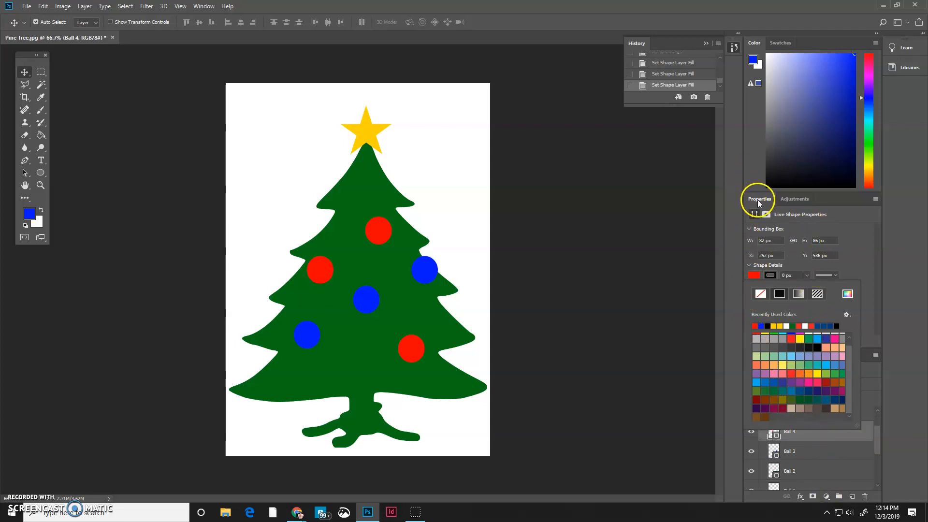
pyautogui.click(203, 5)
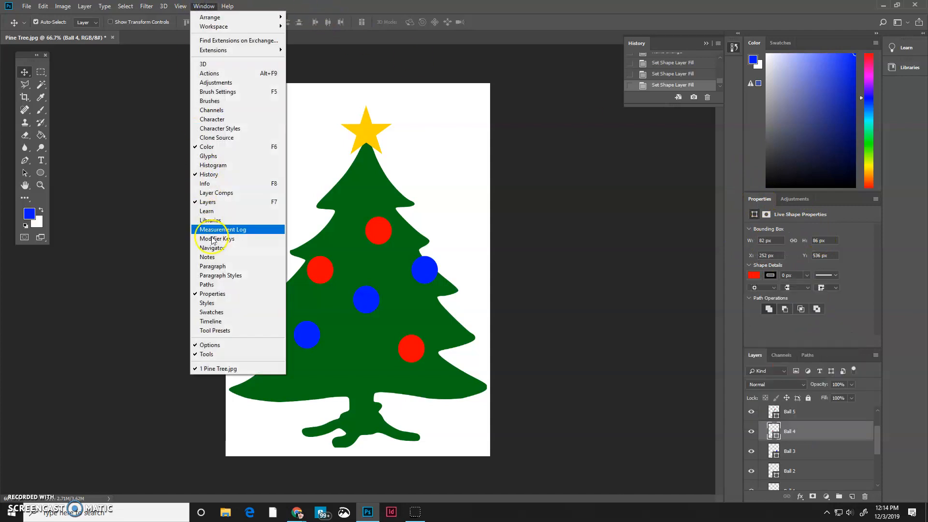
pyautogui.click(208, 6)
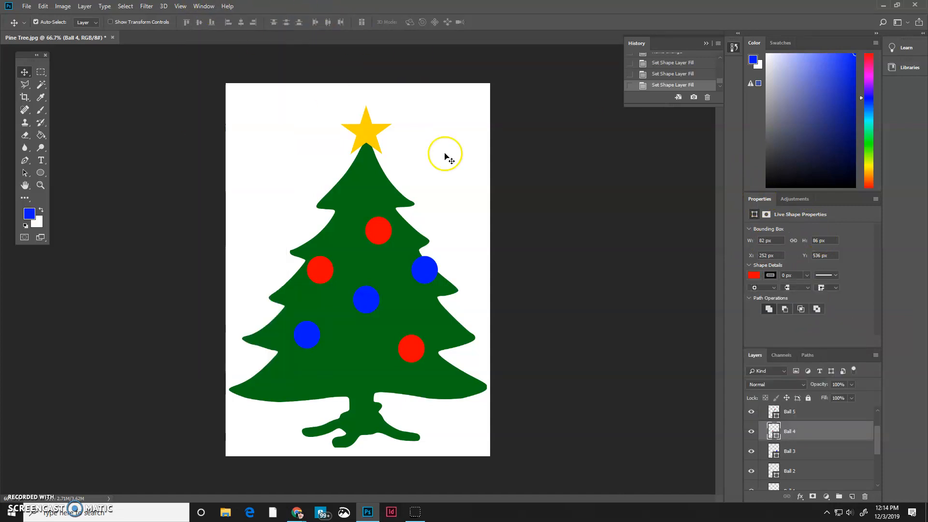
# Recolor Ball 3 and Ball 2 in the Red group with the same red fill
pyautogui.click(794, 454)
pyautogui.click(752, 276)
pyautogui.click(754, 326)
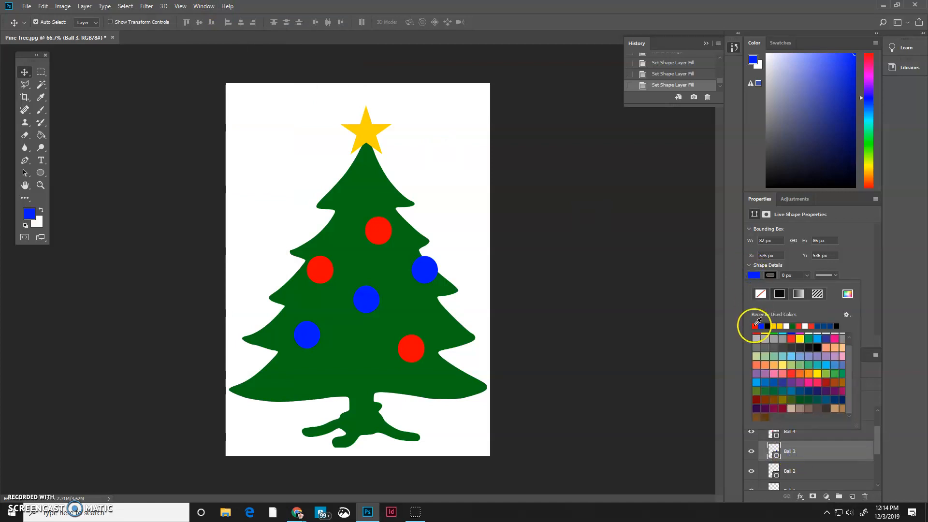
pyautogui.click(811, 464)
pyautogui.click(812, 468)
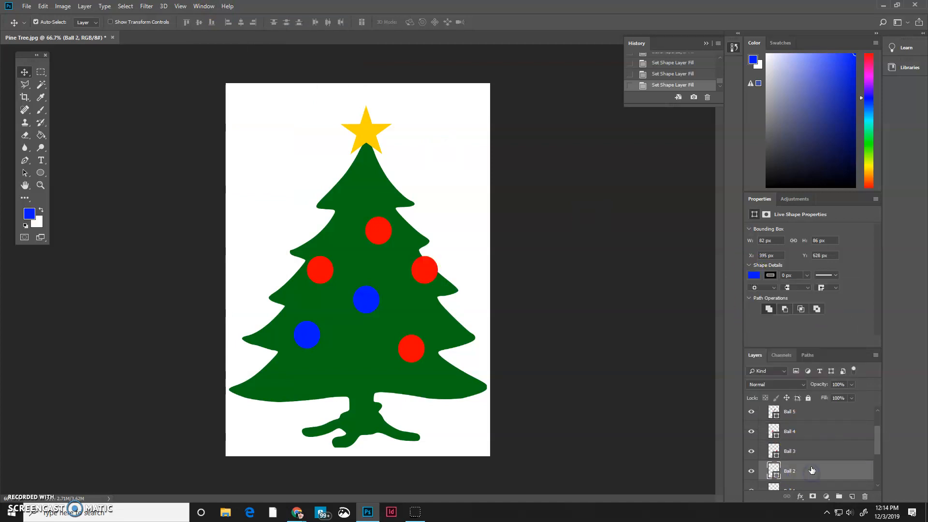
pyautogui.click(754, 275)
pyautogui.click(757, 325)
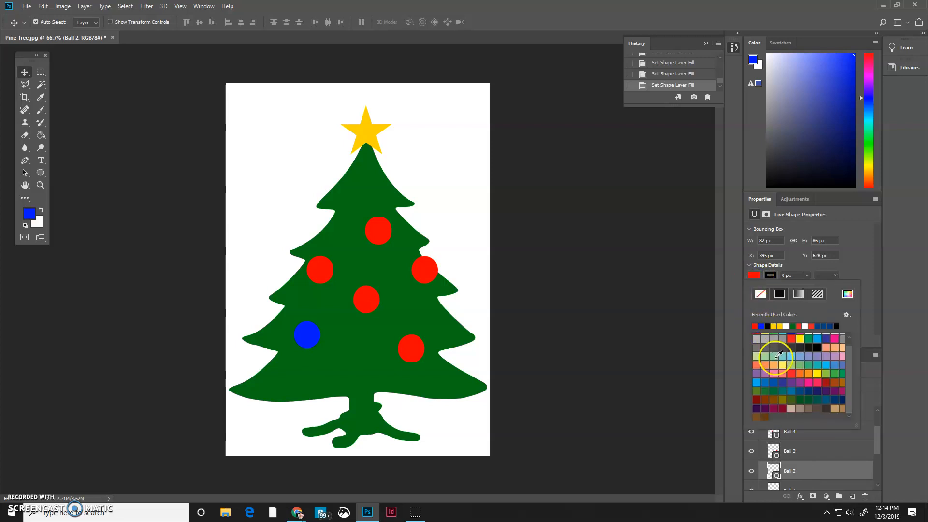
# Change the fill of Ball 1 in the Red group to the same red, leaving its layer style untouched
pyautogui.click(805, 484)
pyautogui.click(807, 488)
pyautogui.doubleClick(788, 446)
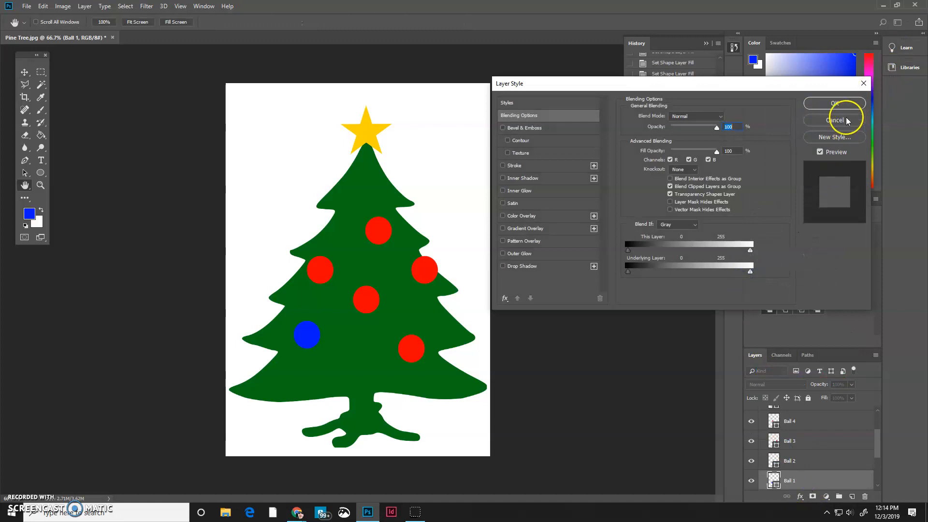
pyautogui.click(846, 120)
pyautogui.click(750, 275)
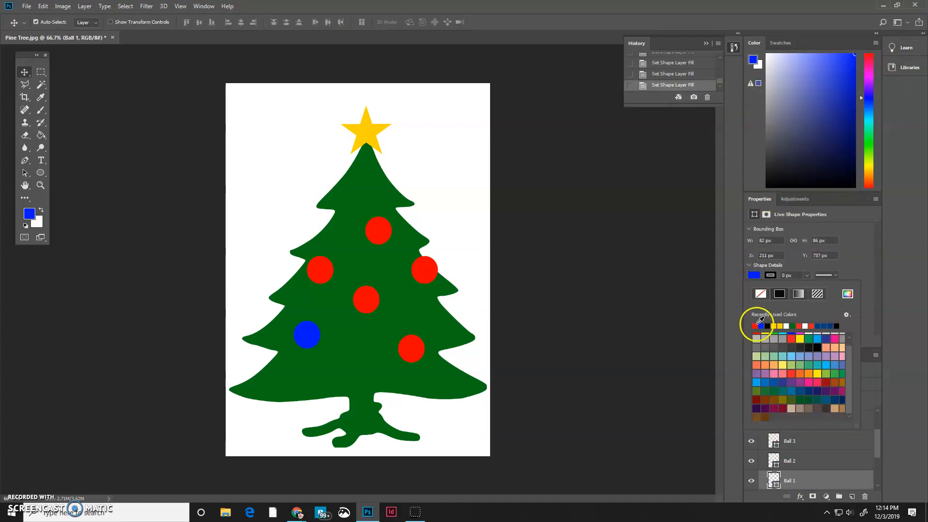
pyautogui.click(755, 325)
pyautogui.click(754, 276)
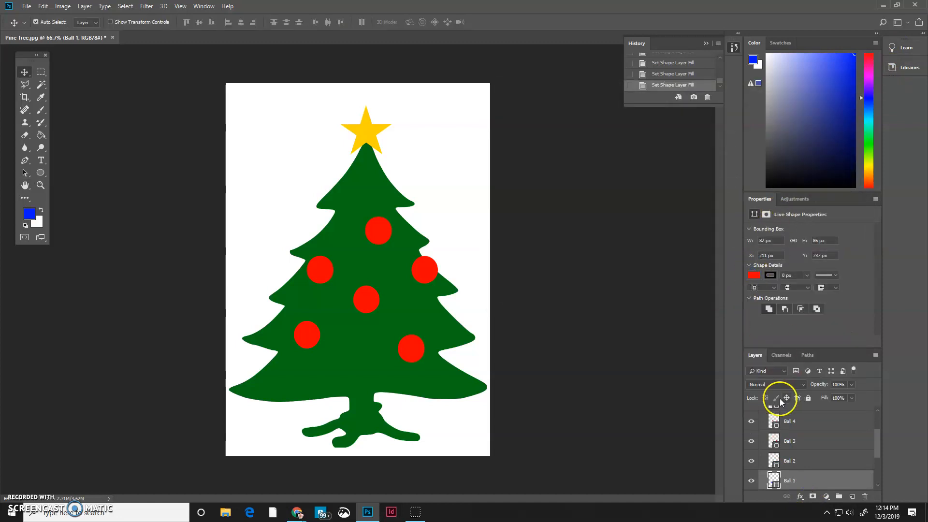
# Collapse the Red group in the layer stack and make the Blue group visible again
pyautogui.scroll(2, 804, 435)
pyautogui.click(762, 413)
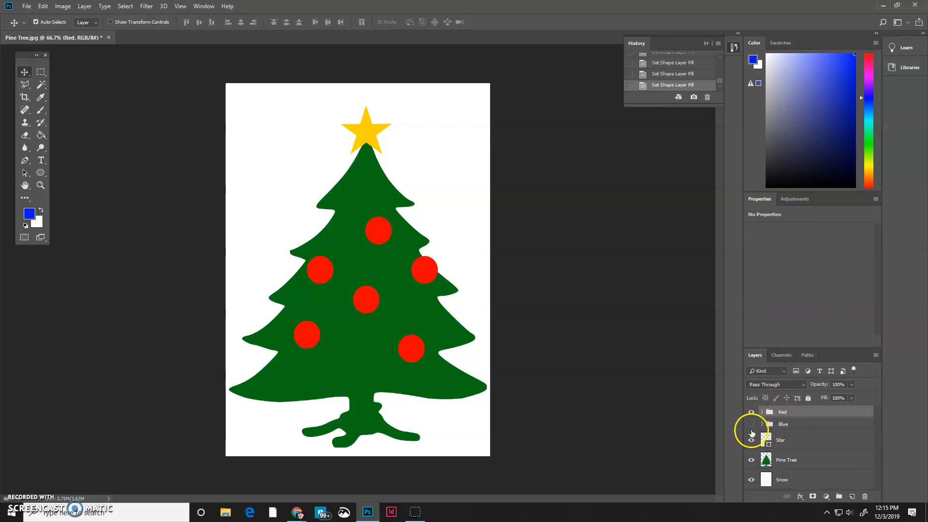
pyautogui.click(751, 423)
# Toggle the Red group's visibility repeatedly to compare the red and blue ornaments, leaving the group shown
pyautogui.click(751, 413)
pyautogui.click(751, 412)
pyautogui.click(751, 412)
pyautogui.click(751, 412)
pyautogui.click(751, 413)
pyautogui.click(751, 412)
pyautogui.click(751, 413)
pyautogui.click(751, 412)
pyautogui.click(751, 413)
pyautogui.click(751, 412)
pyautogui.click(752, 412)
pyautogui.click(751, 412)
pyautogui.click(751, 412)
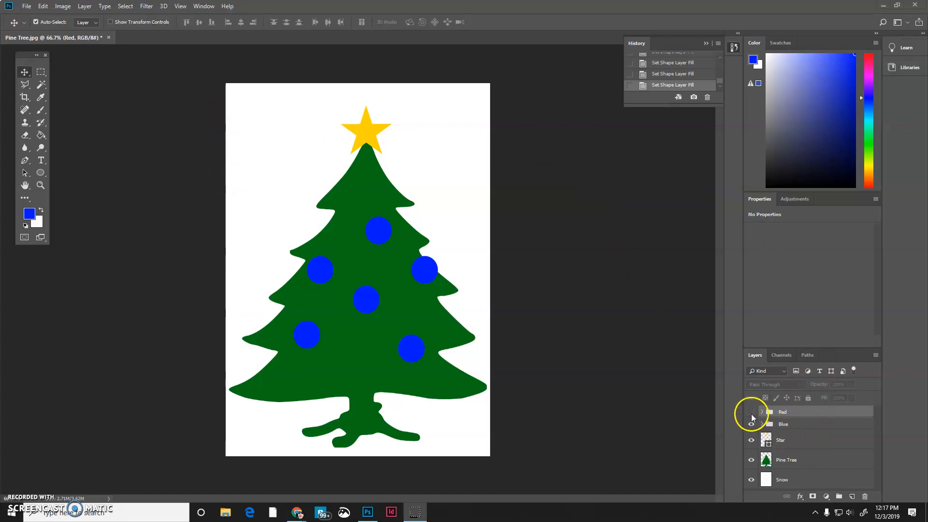
pyautogui.click(751, 411)
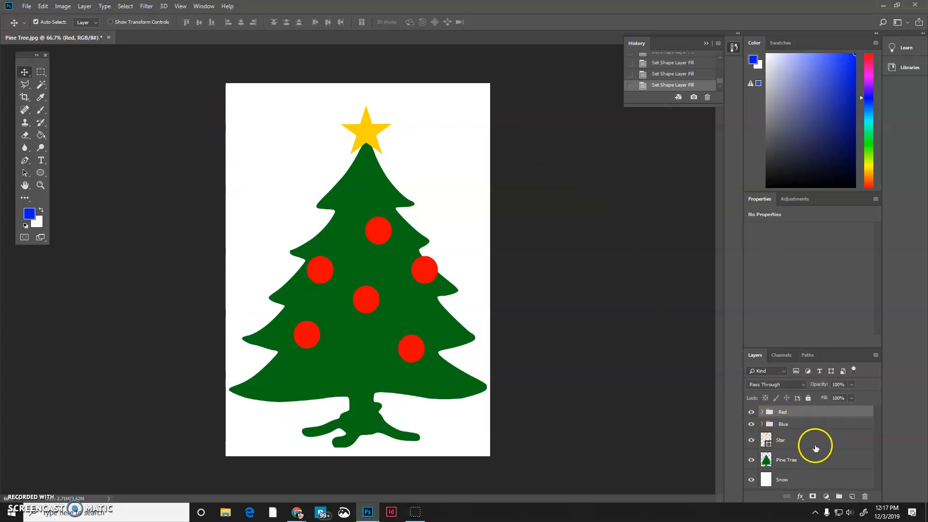
# Select the Star layer and set the foreground colour to the star's own yellow, ffd200, by sampling it from the canvas
pyautogui.click(806, 443)
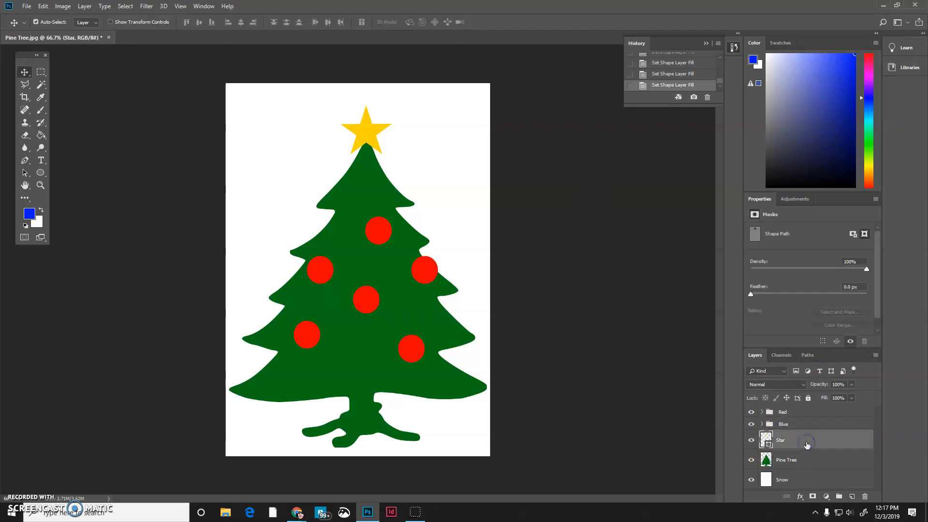
pyautogui.click(29, 214)
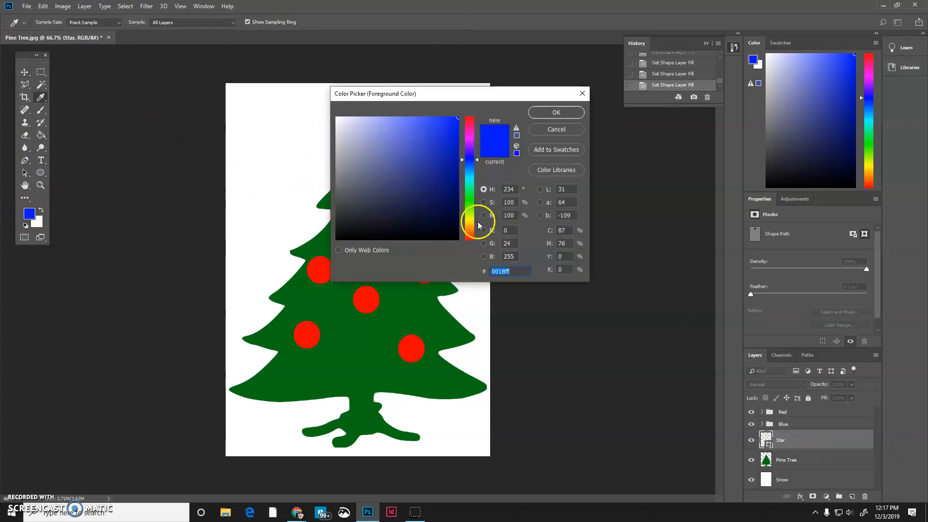
pyautogui.moveTo(454, 93); pyautogui.dragTo(499, 154)
pyautogui.click(347, 130)
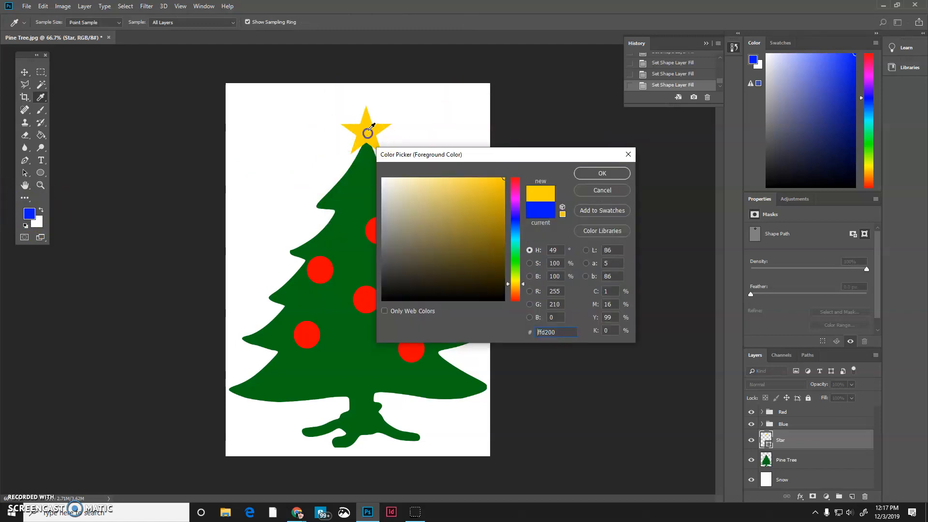
pyautogui.click(603, 173)
pyautogui.press('v')
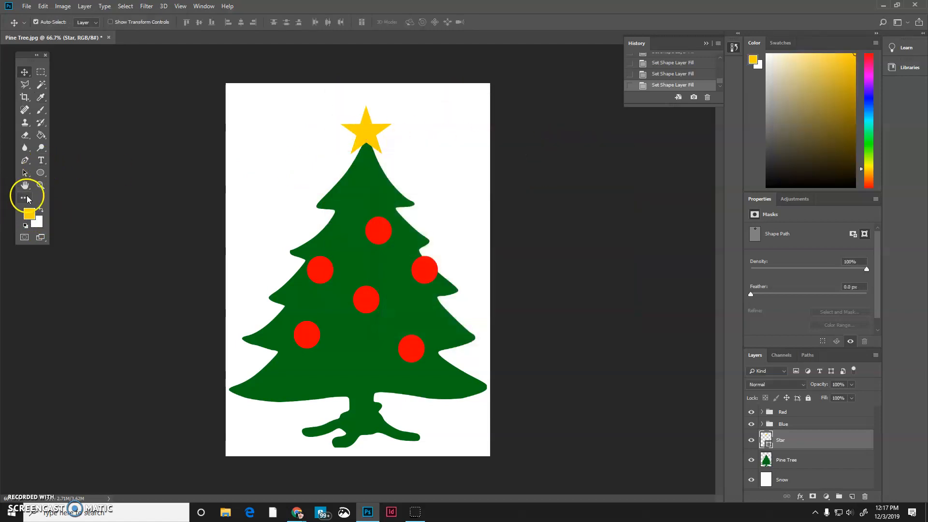
pyautogui.click(41, 98)
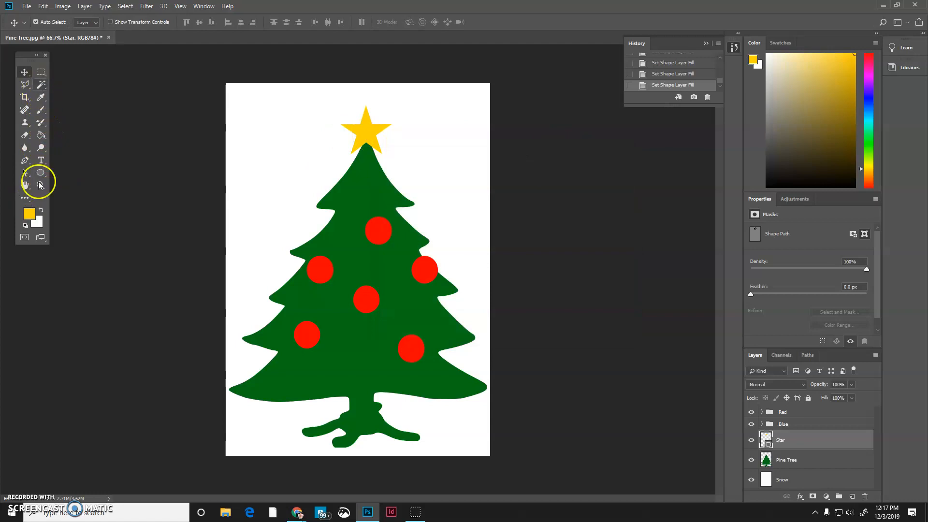
pyautogui.click(29, 213)
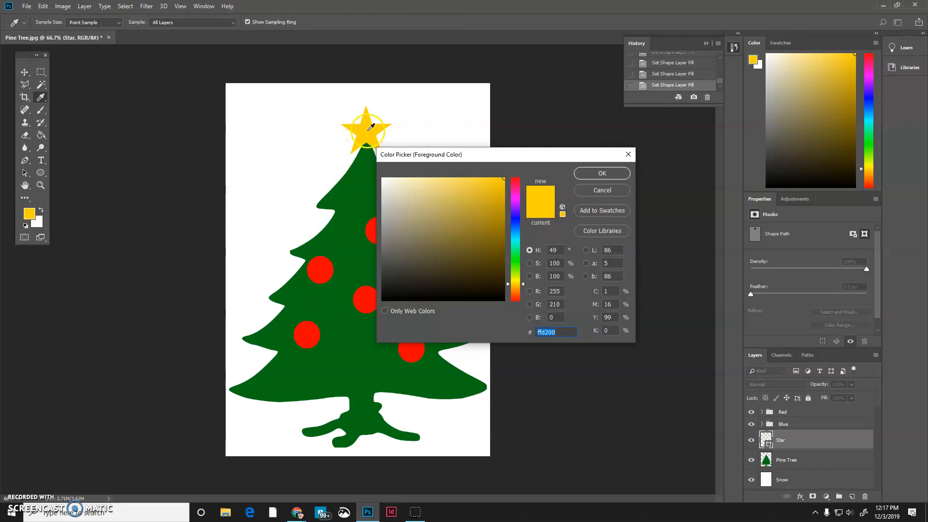
pyautogui.click(621, 174)
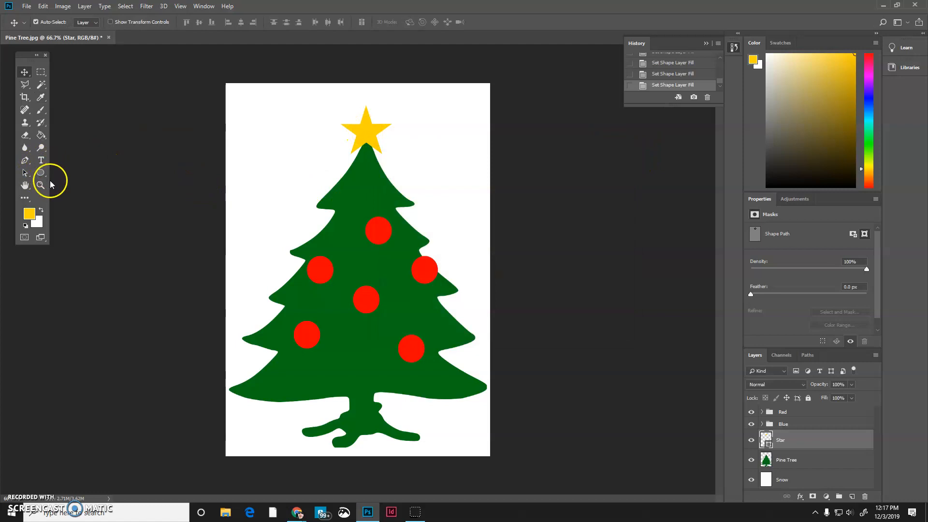
# Draw a short diagonal ray off the star's upper right with the Line tool and set its stroke width to 20 px
pyautogui.moveTo(41, 172); pyautogui.dragTo(78, 210)
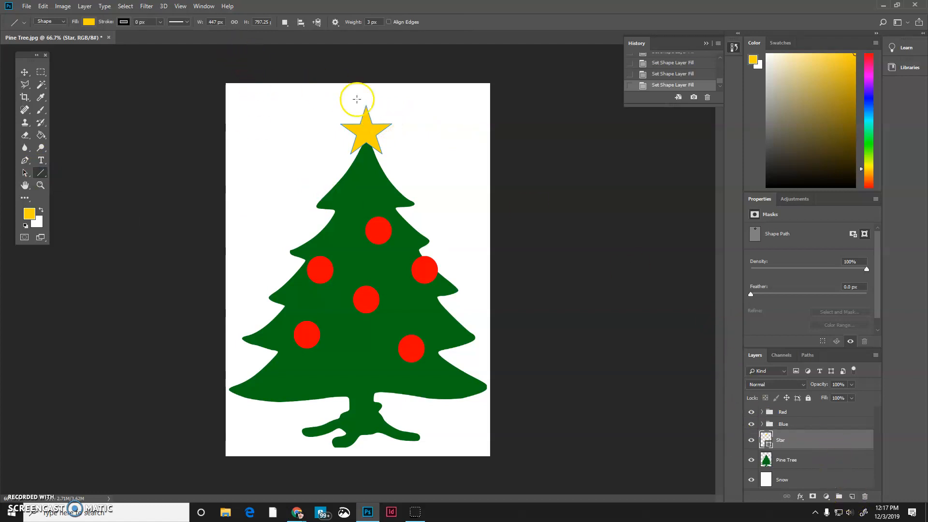
pyautogui.moveTo(377, 117); pyautogui.dragTo(389, 102)
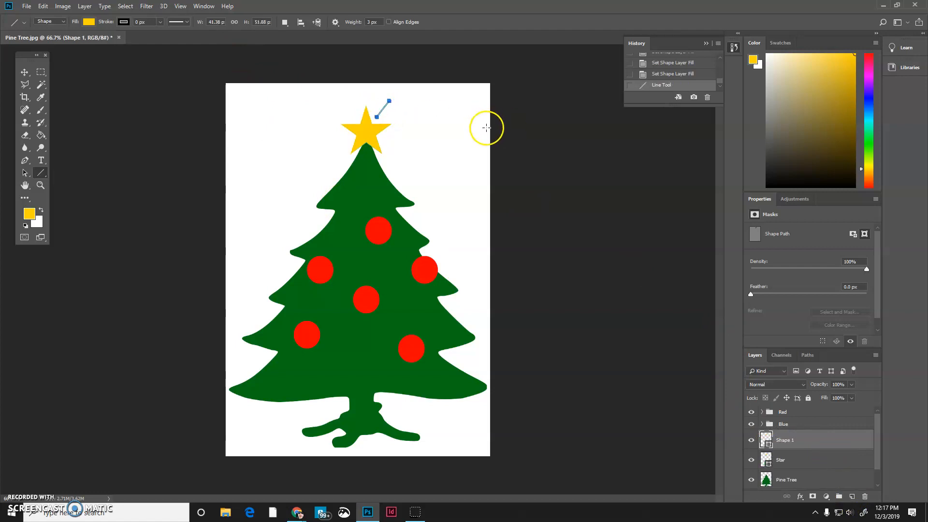
pyautogui.click(159, 22)
pyautogui.click(155, 22)
pyautogui.click(188, 23)
pyautogui.click(187, 25)
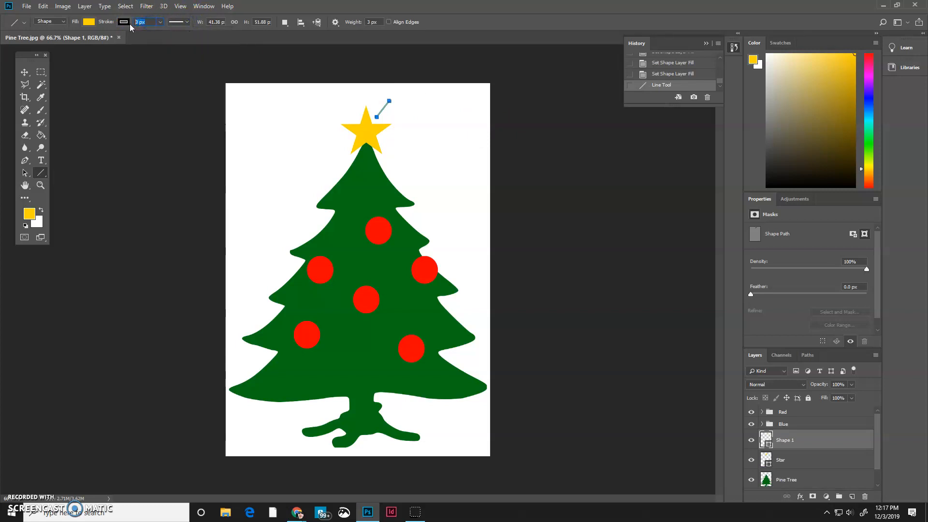
pyautogui.press('Return')
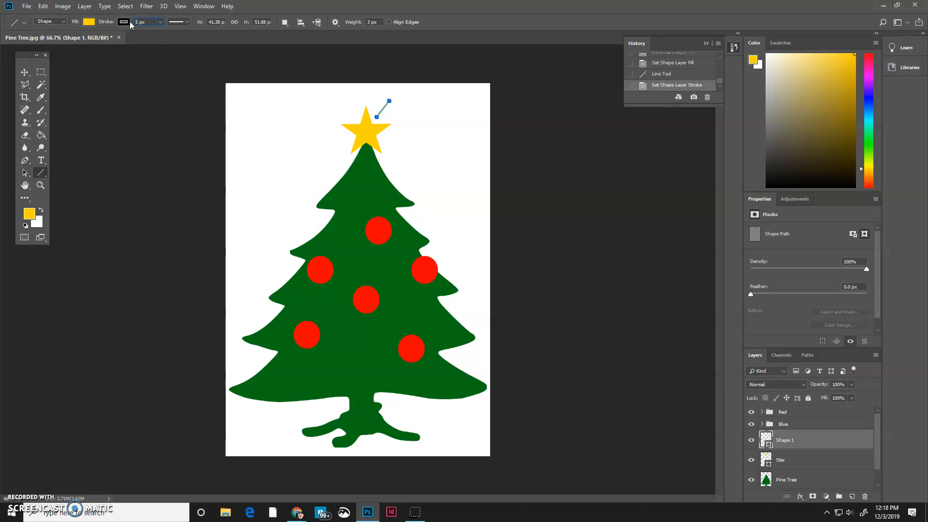
pyautogui.click(146, 22)
pyautogui.write('20')
pyautogui.press('Return')
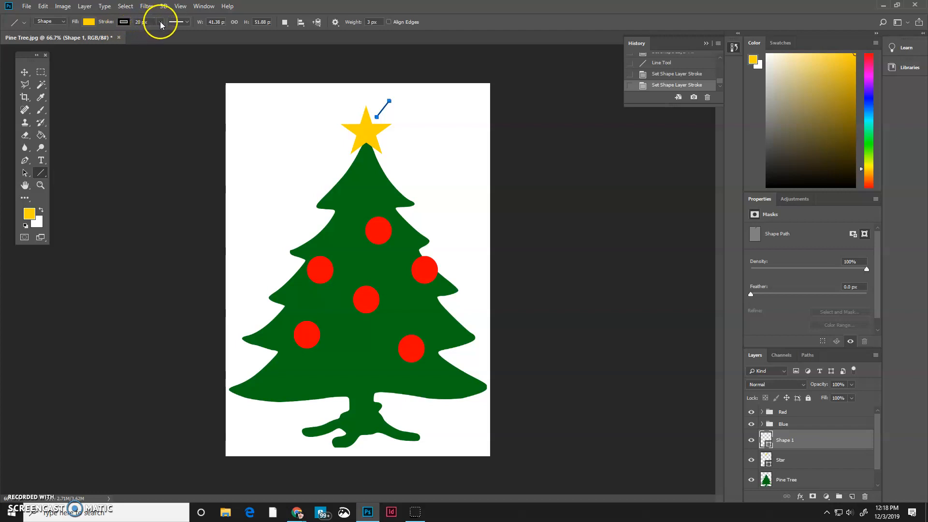
# Set the ray's stroke to the recently used yellow and draw a second ray at the star's upper left with 5 px weight
pyautogui.click(121, 23)
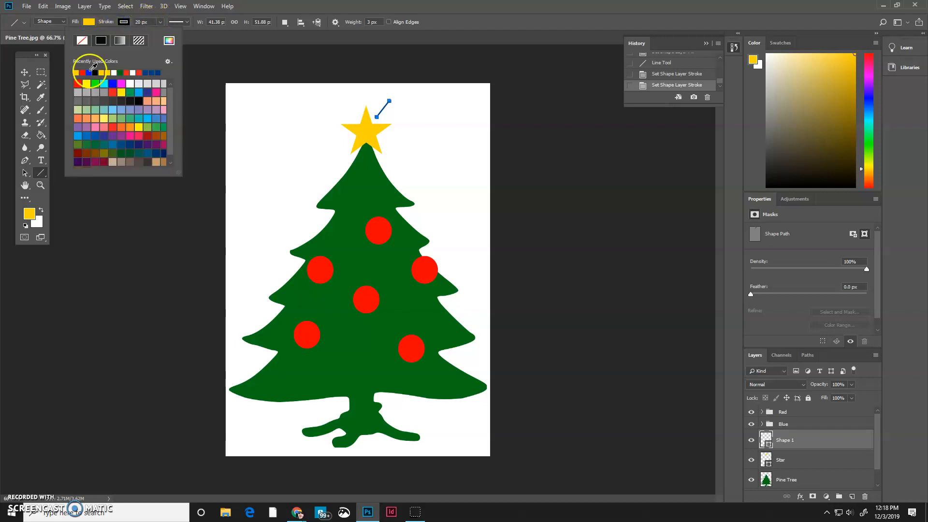
pyautogui.click(77, 73)
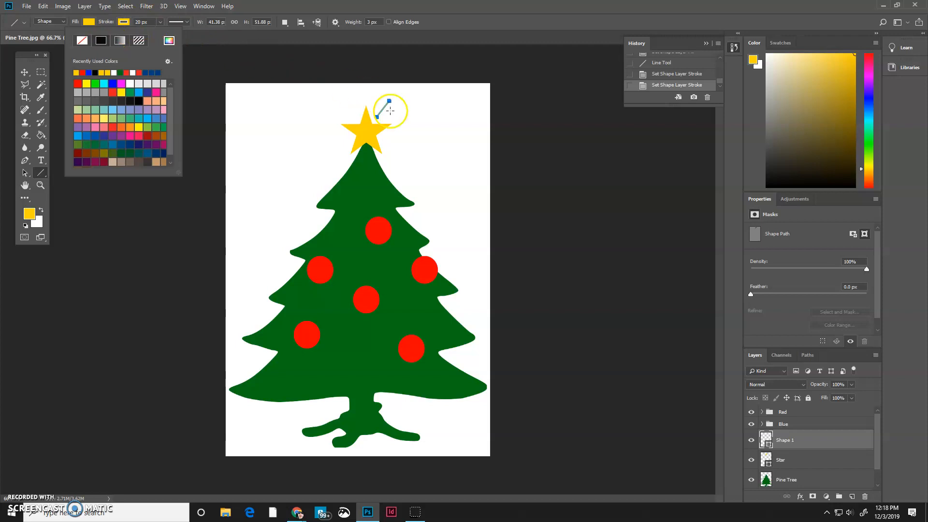
pyautogui.click(363, 23)
pyautogui.click(362, 23)
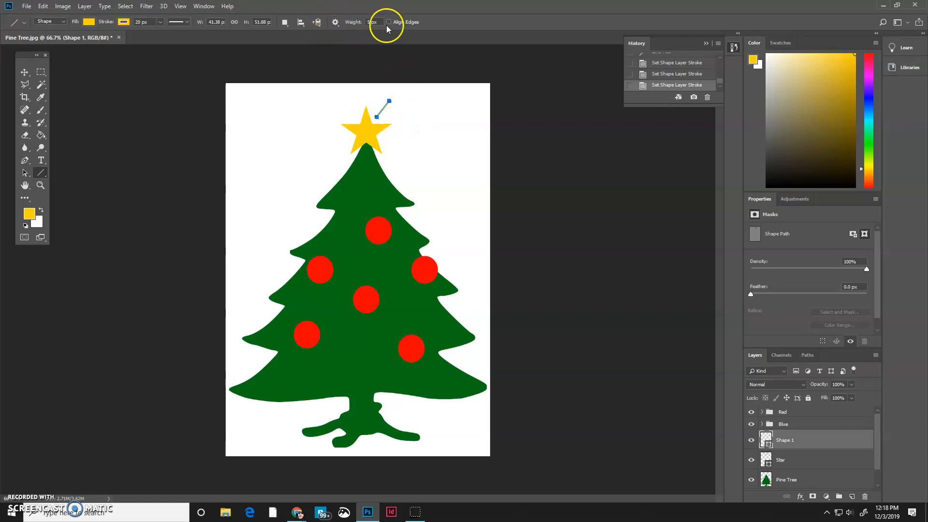
pyautogui.moveTo(355, 116); pyautogui.dragTo(337, 103)
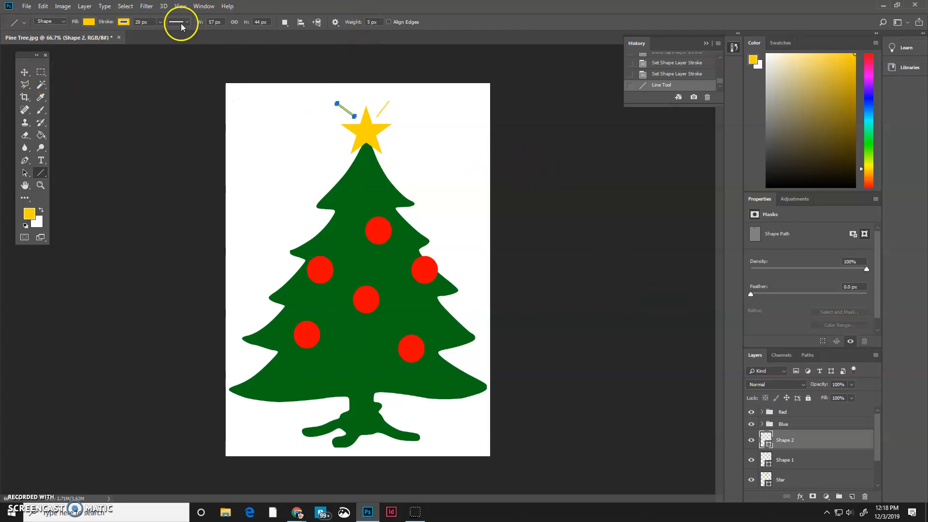
# Delete both thin ray layers, Shape 2 and Shape 1
pyautogui.click(864, 496)
pyautogui.click(838, 443)
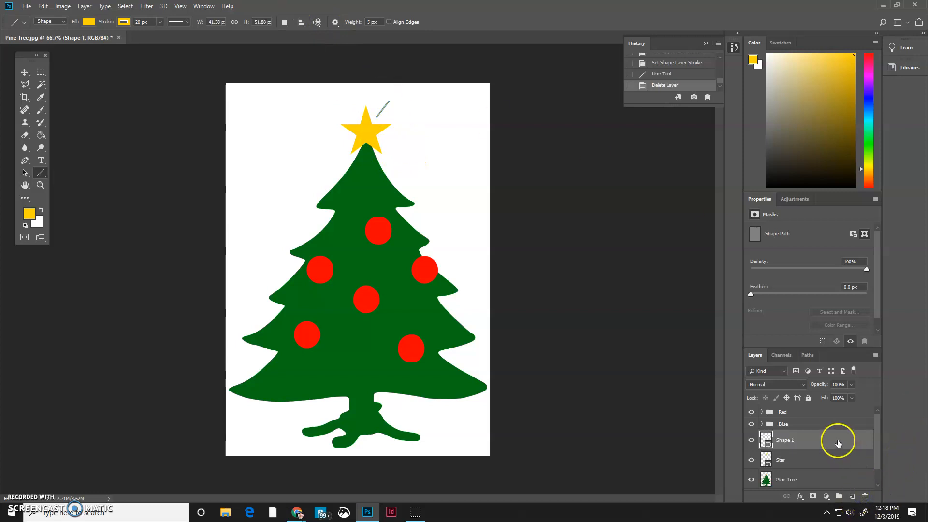
pyautogui.click(865, 497)
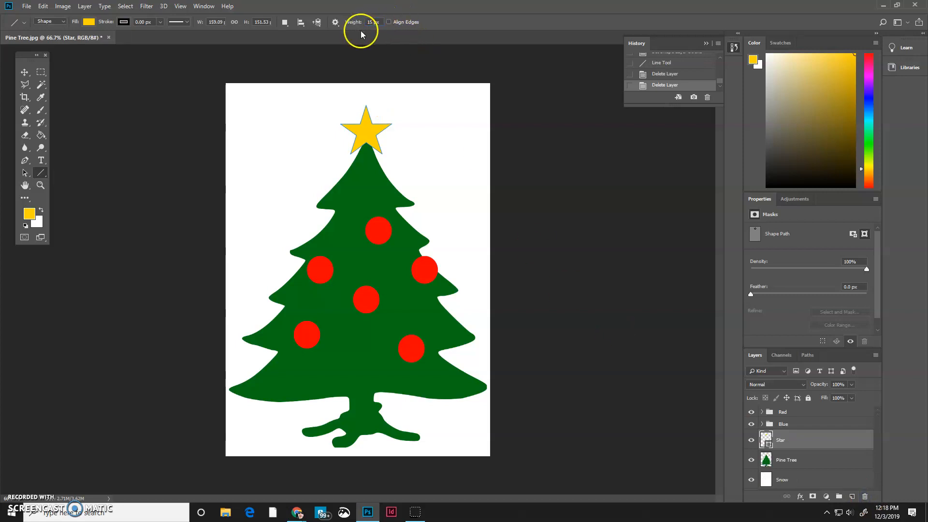
# Draw four short yellow rays diagonally around the star with the Line tool at 15 px weight
pyautogui.moveTo(378, 116); pyautogui.dragTo(392, 101)
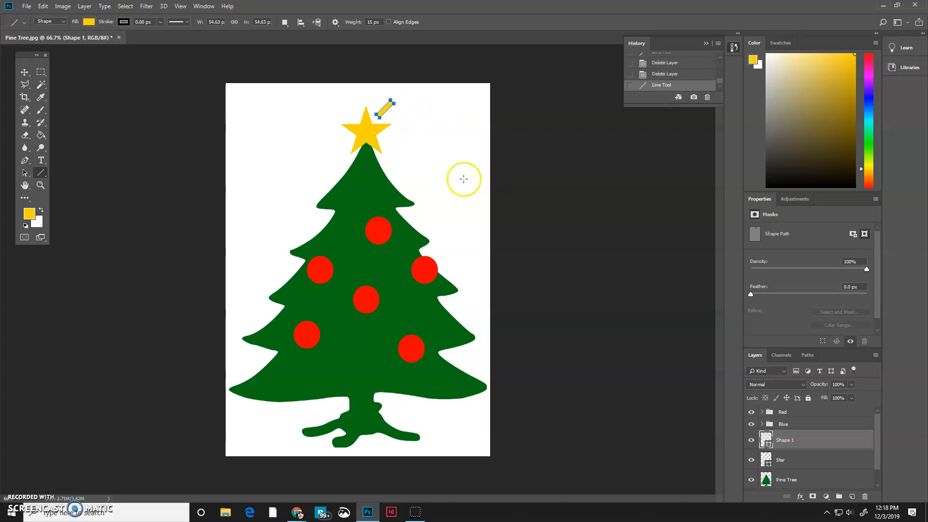
pyautogui.moveTo(382, 137); pyautogui.dragTo(398, 151)
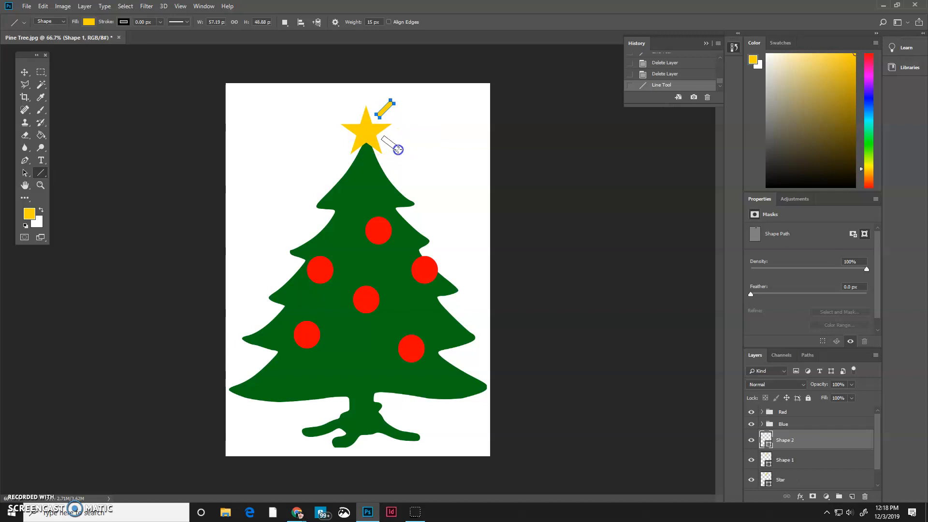
pyautogui.moveTo(356, 117); pyautogui.dragTo(341, 103)
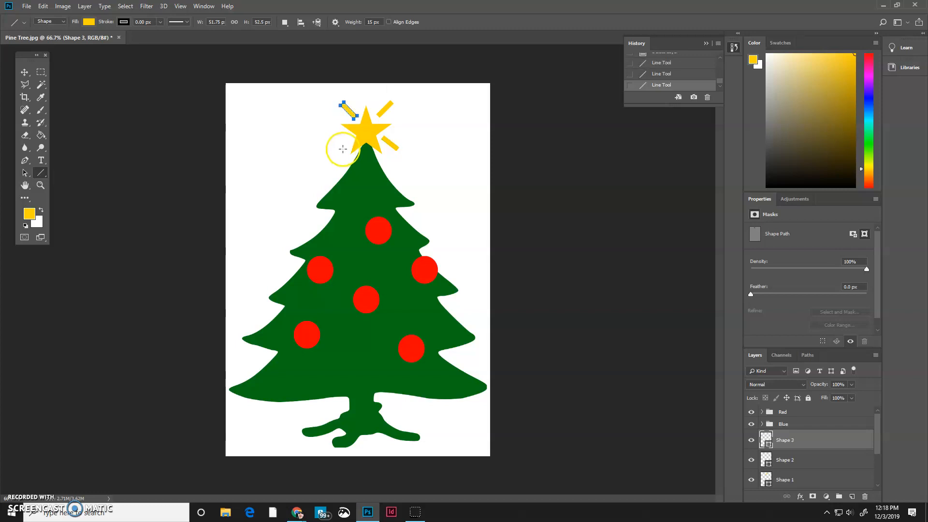
pyautogui.moveTo(349, 140); pyautogui.dragTo(330, 144)
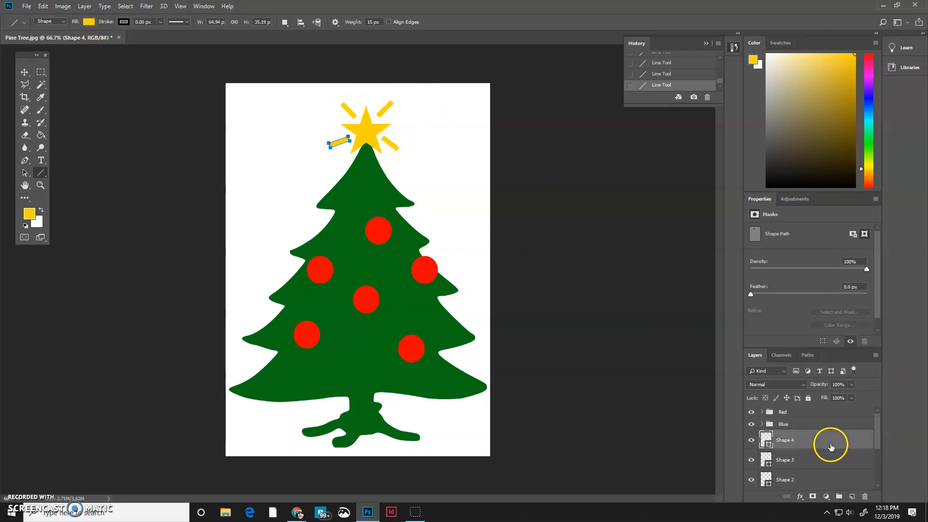
# Rename the Shape 4 layer as Ray 1 and the Shape 3 layer as Ray 2
pyautogui.scroll(-1, 831, 446)
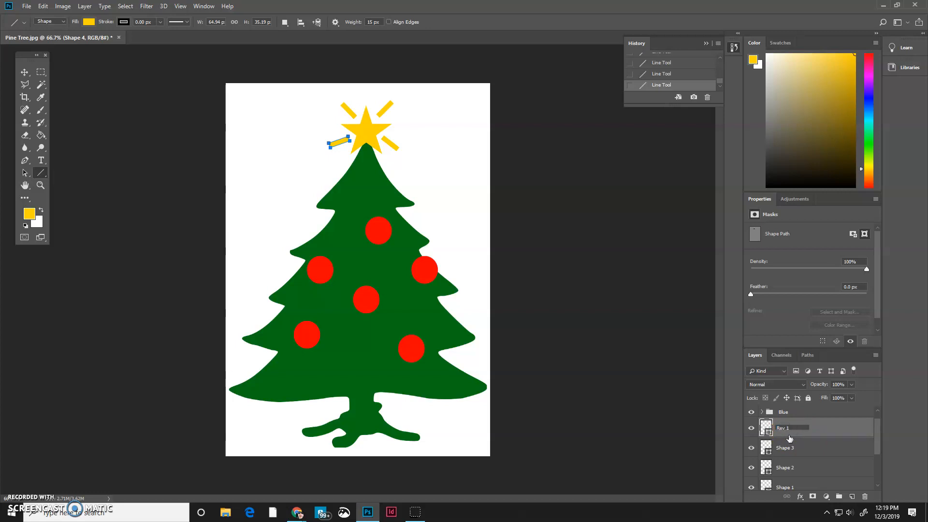
pyautogui.doubleClick(788, 449)
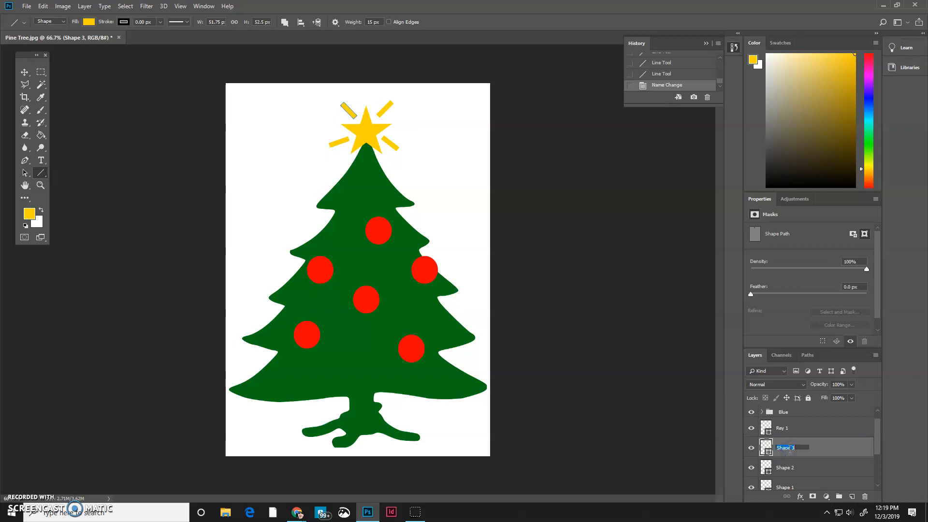
pyautogui.write('Ray 2')
pyautogui.press('Return')
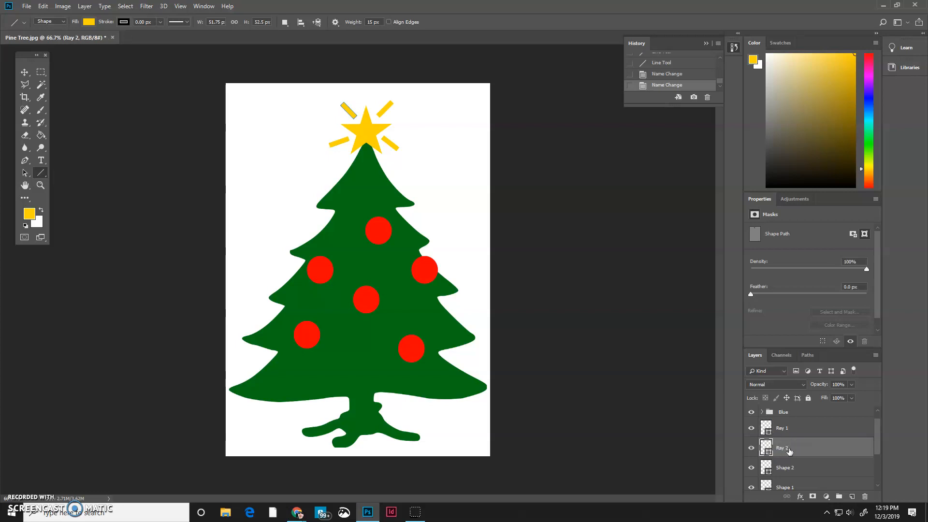
pyautogui.click(800, 472)
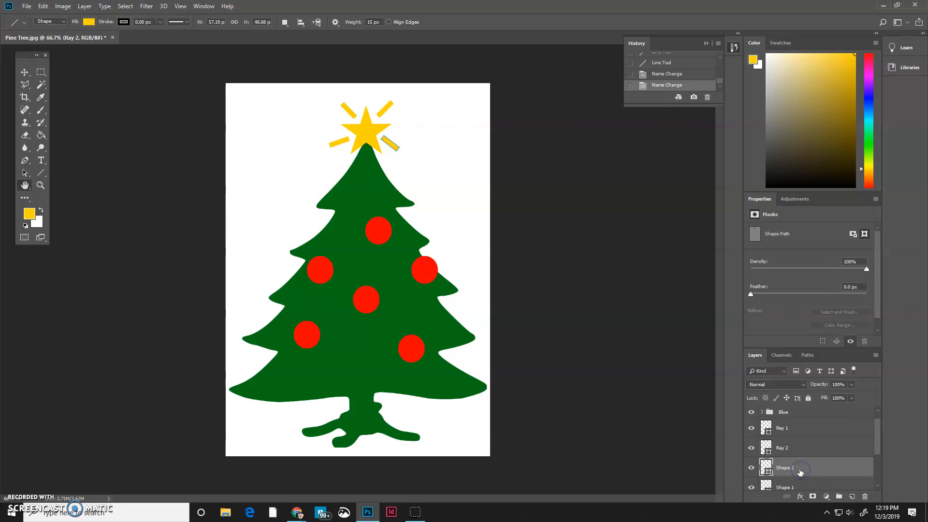
pyautogui.doubleClick(800, 472)
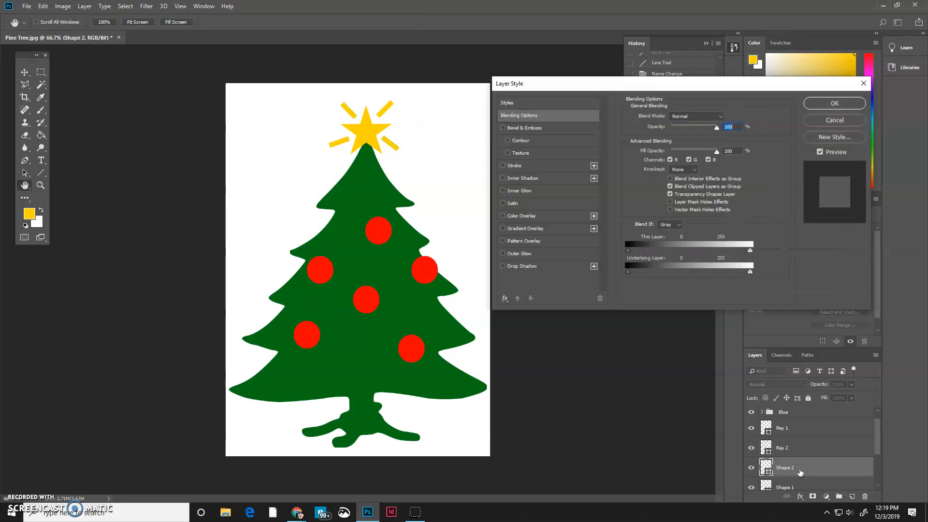
pyautogui.click(835, 120)
# Rename the Shape 2 layer as Ray 3 and the Shape 1 layer as Ray 4
pyautogui.doubleClick(783, 468)
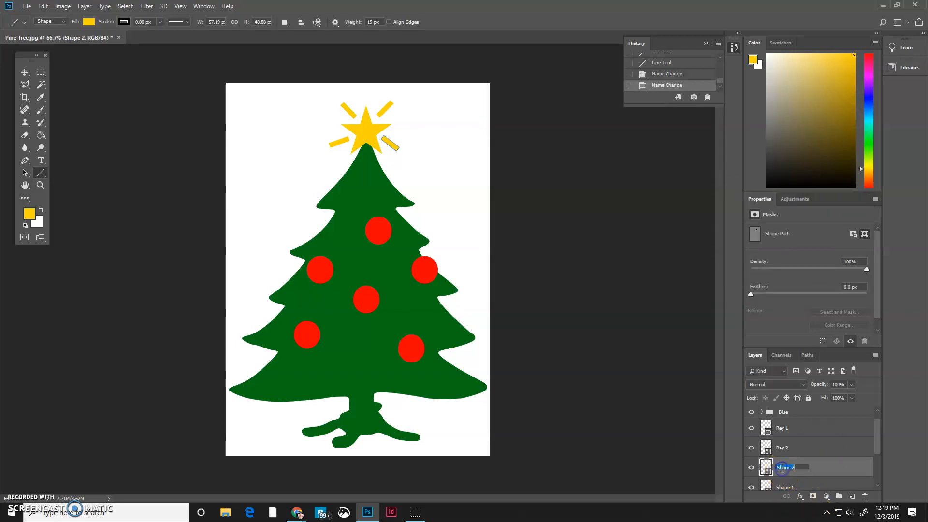
pyautogui.write('Ray 3')
pyautogui.press('Return')
pyautogui.scroll(-2, 790, 458)
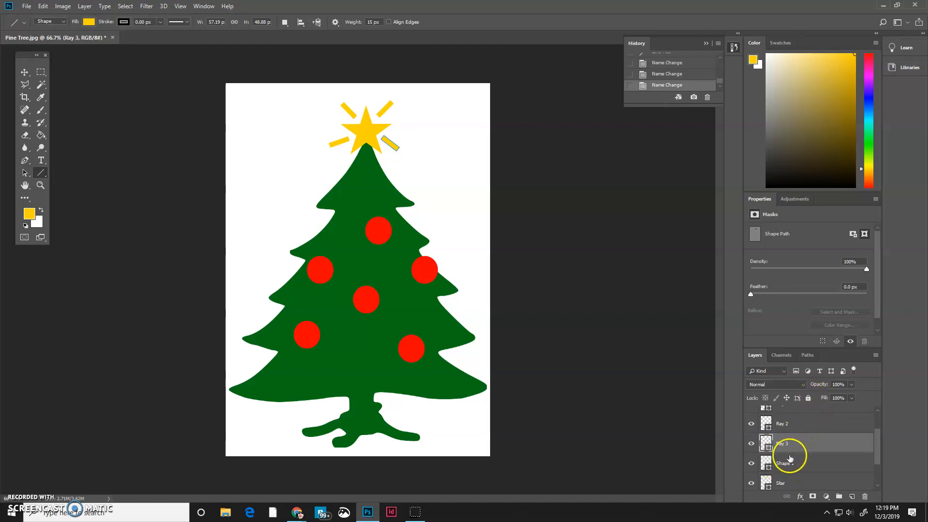
pyautogui.doubleClick(788, 464)
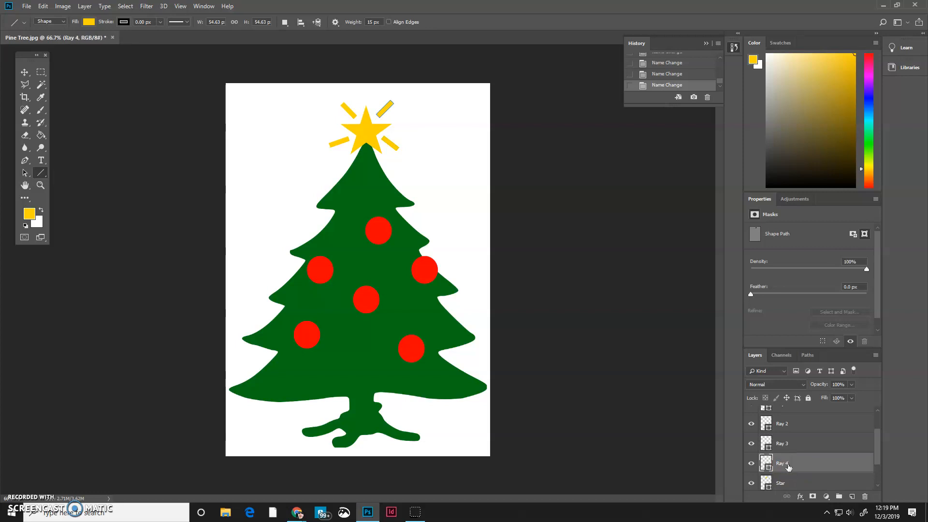
# Create a new layer group above Ray 1 and name it RAy
pyautogui.scroll(3, 789, 466)
pyautogui.click(815, 440)
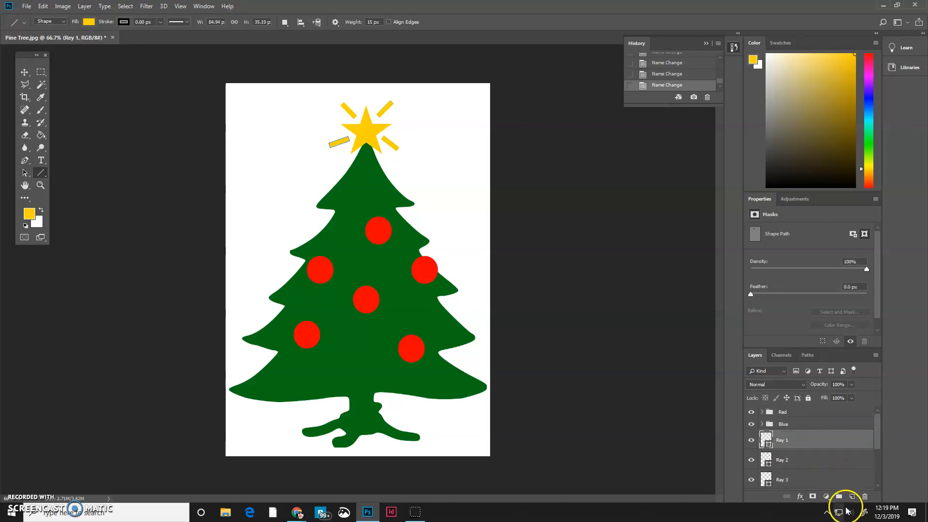
pyautogui.click(836, 496)
pyautogui.doubleClick(784, 435)
pyautogui.press('Return')
# Move the Ray 1 to Ray 4 layers into the RAy group and collapse the group
pyautogui.click(787, 453)
pyautogui.scroll(-2, 789, 455)
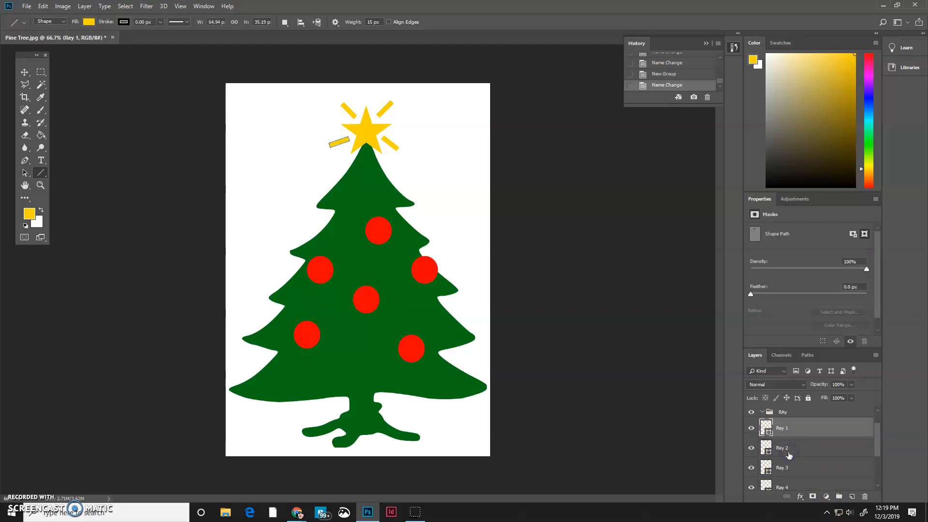
pyautogui.keyDown('shift'); pyautogui.click(793, 488); pyautogui.keyUp('shift')
pyautogui.scroll(-2, 791, 481)
pyautogui.moveTo(790, 467); pyautogui.dragTo(772, 429)
pyautogui.click(762, 424)
pyautogui.click(805, 437)
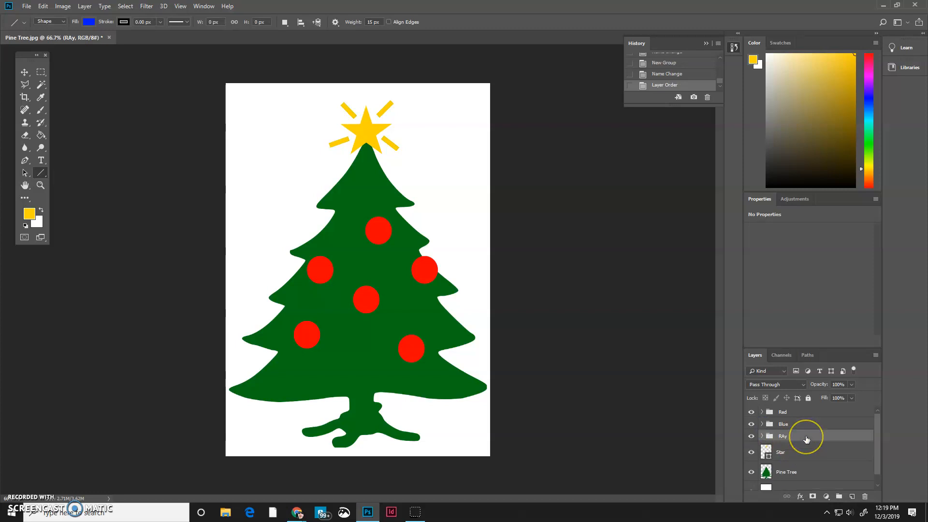
pyautogui.click(762, 437)
pyautogui.click(762, 437)
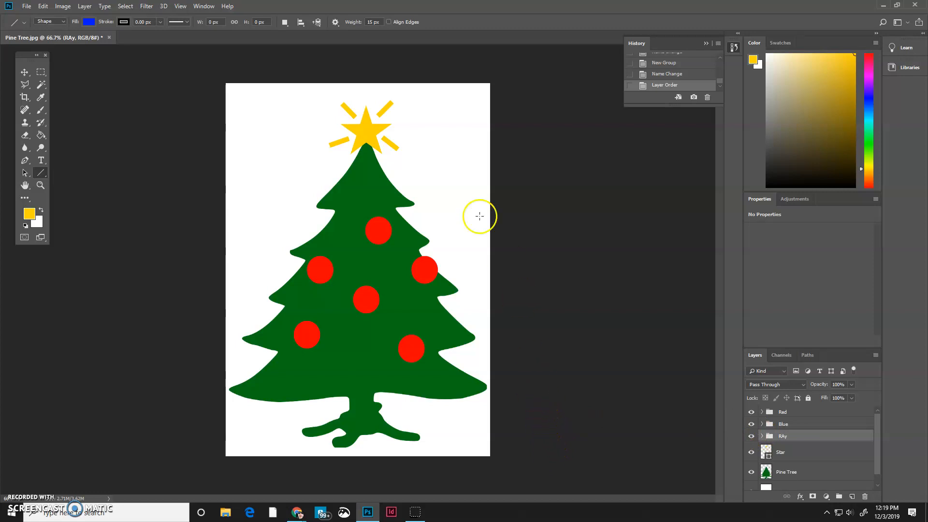
# Show the Timeline and create a frame animation from the tree picture
pyautogui.click(207, 7)
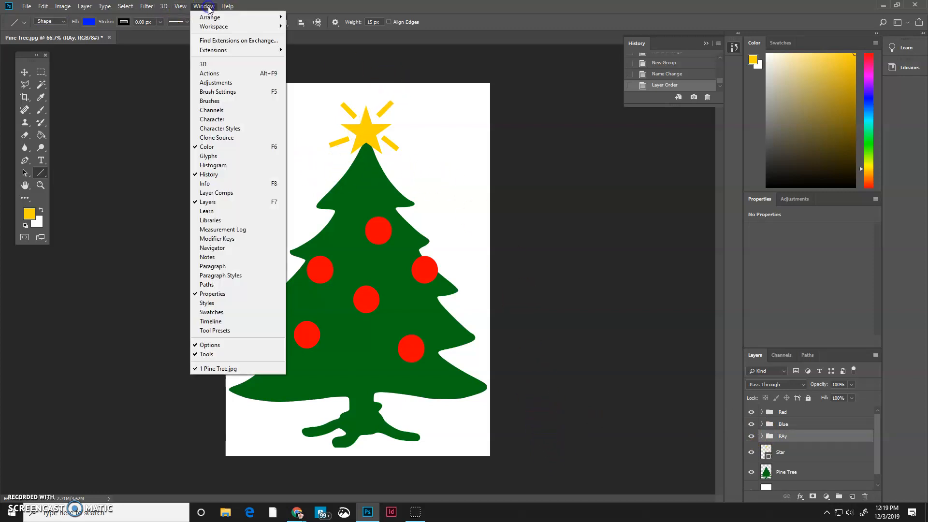
pyautogui.click(223, 322)
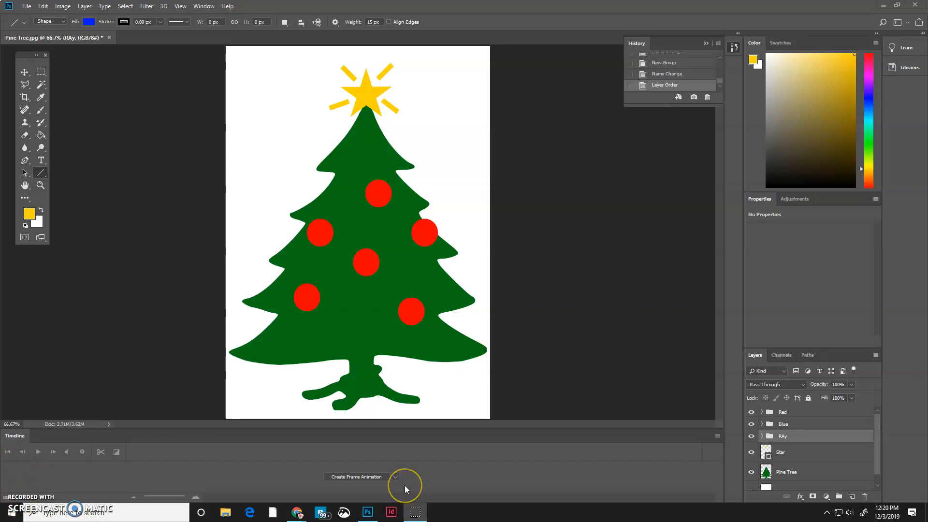
pyautogui.click(357, 477)
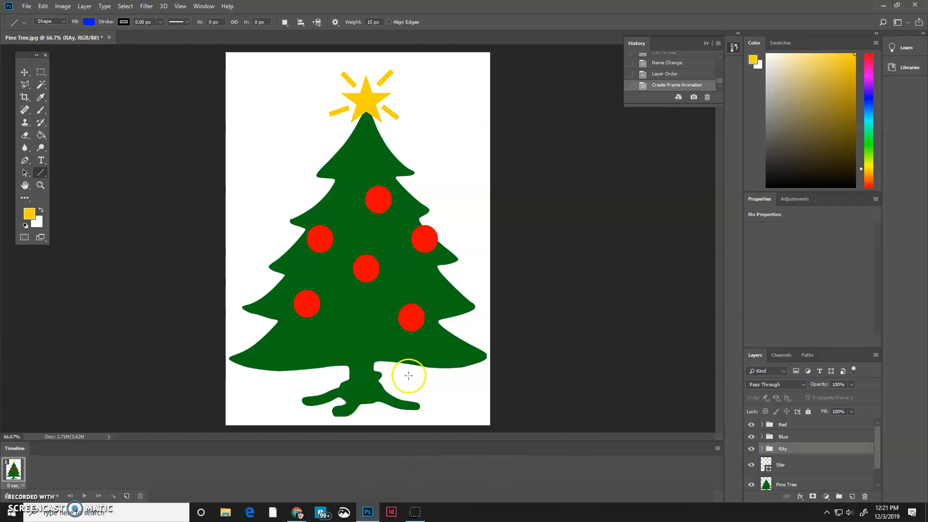
# Hide the RAy, Blue and Red groups in the first frame, keeping Star, Pine Tree and Snow visible
pyautogui.scroll(-2, 865, 456)
pyautogui.scroll(2, 865, 455)
pyautogui.scroll(-2, 864, 450)
pyautogui.scroll(2, 864, 450)
pyautogui.scroll(-1, 864, 450)
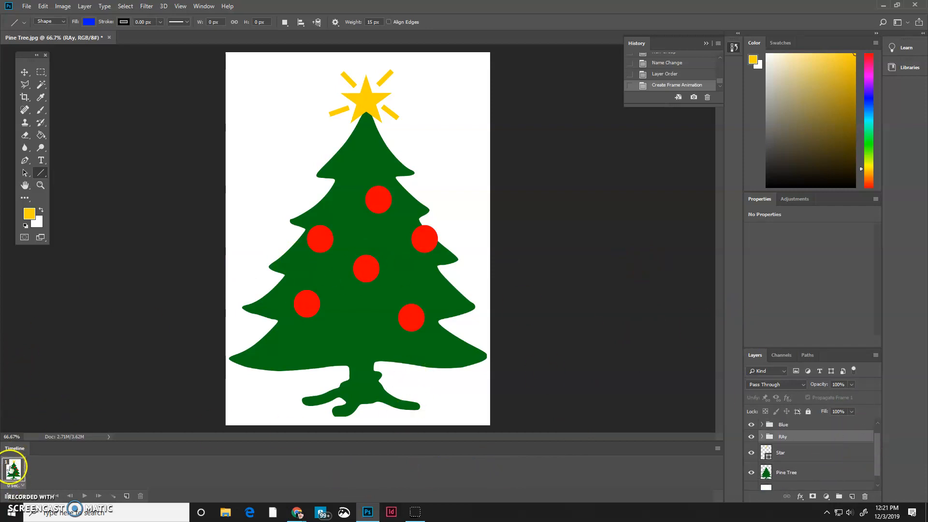
pyautogui.scroll(1, 826, 460)
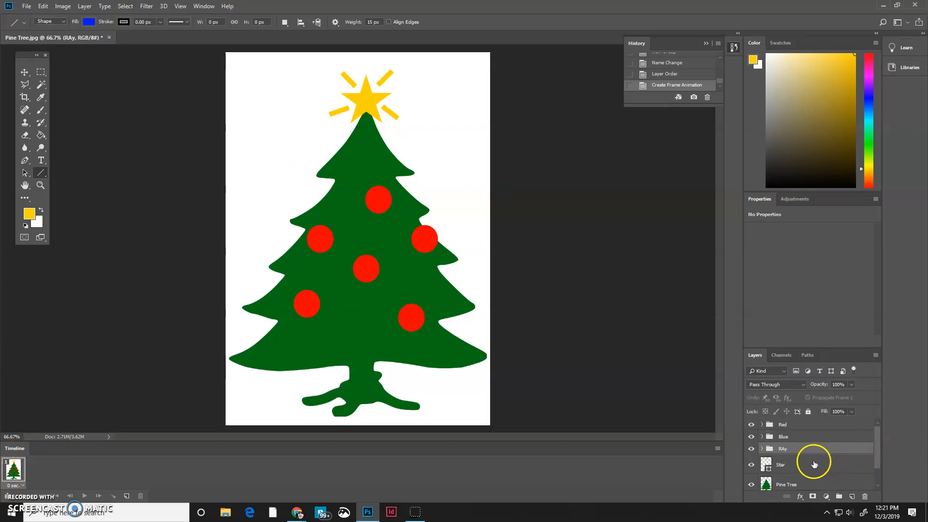
pyautogui.click(751, 449)
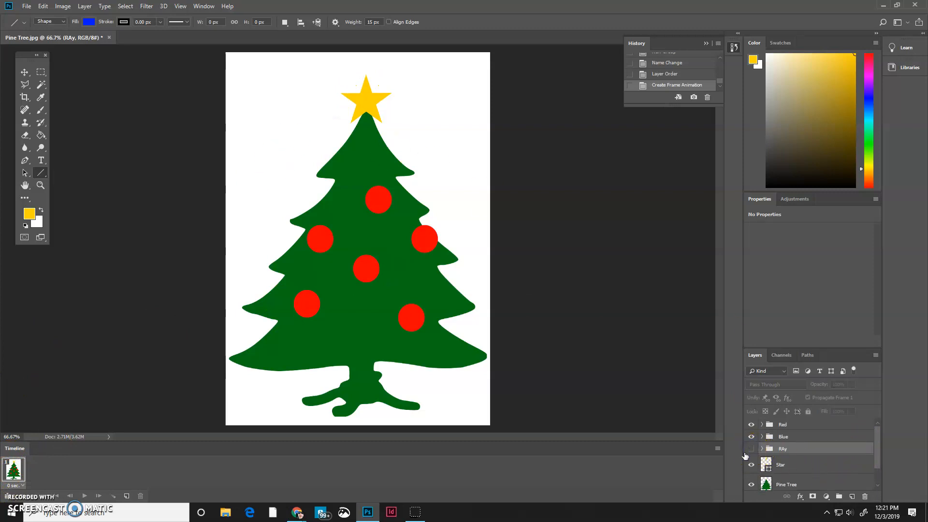
pyautogui.scroll(-2, 820, 471)
pyautogui.scroll(2, 789, 448)
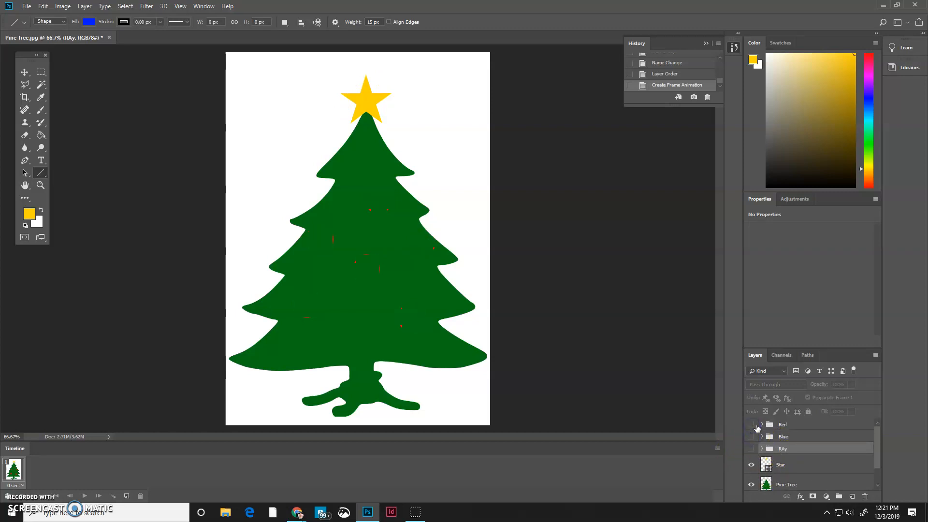
pyautogui.scroll(-2, 802, 444)
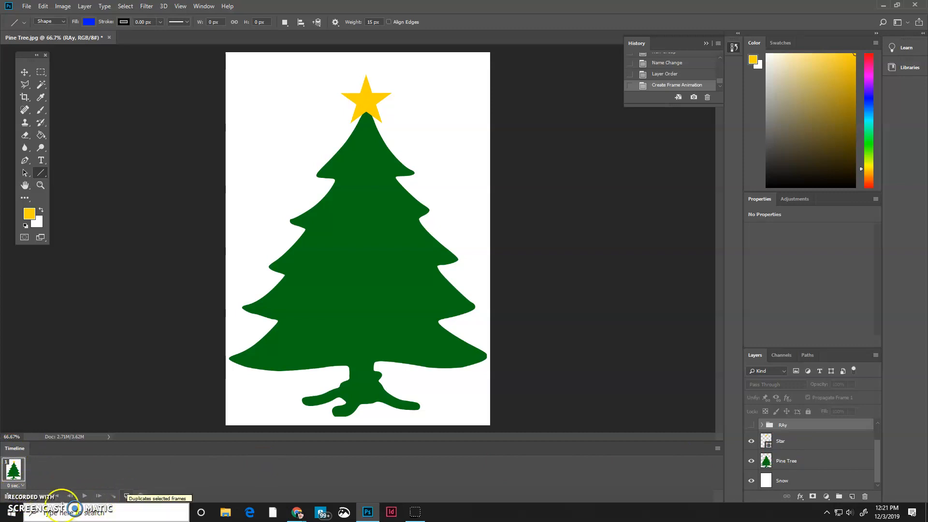
# Set the first frame's delay to 0.5 seconds
pyautogui.click(47, 497)
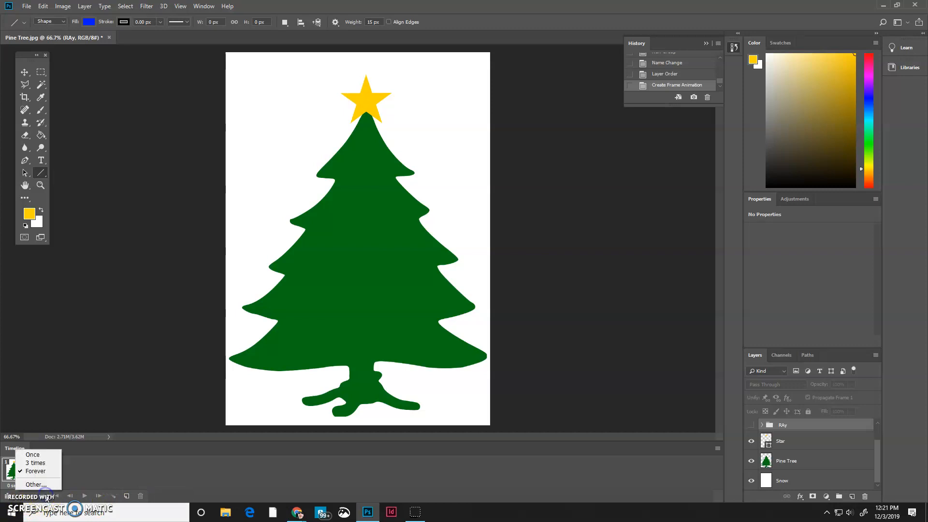
pyautogui.click(46, 497)
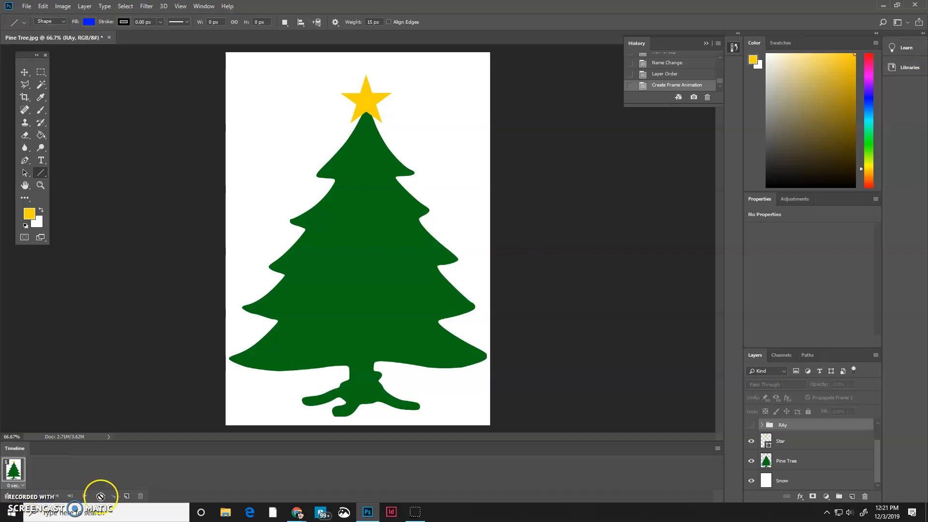
pyautogui.click(16, 485)
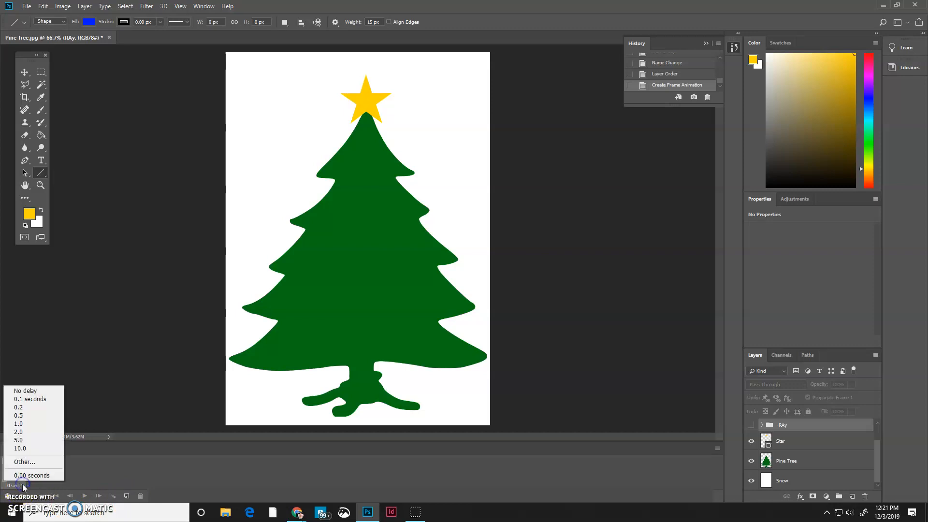
pyautogui.click(19, 416)
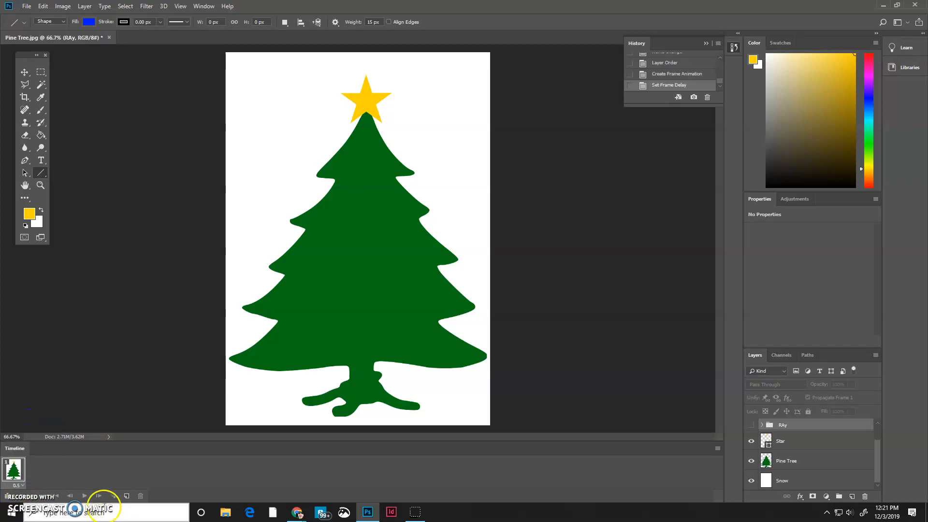
# Add two duplicate frames, showing the Red group in frame 2 and the Blue group instead of Red in frame 3
pyautogui.click(127, 497)
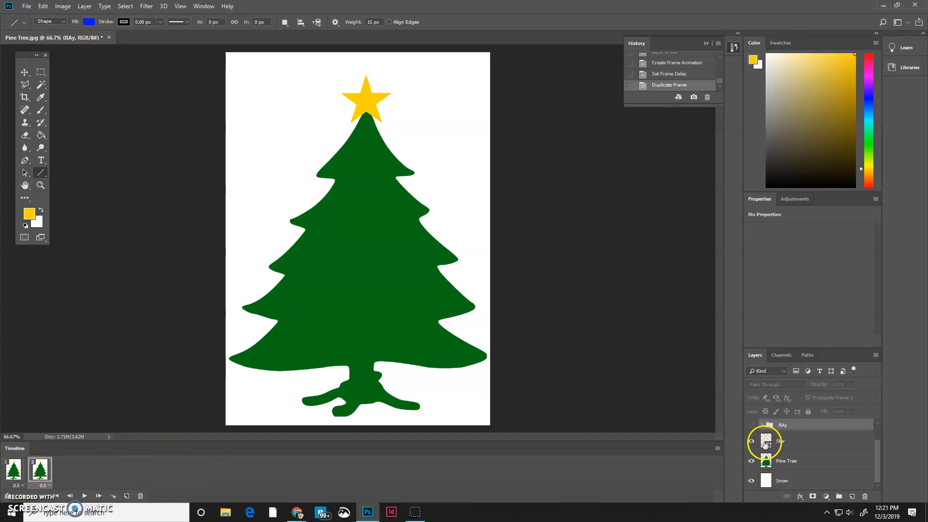
pyautogui.scroll(2, 798, 453)
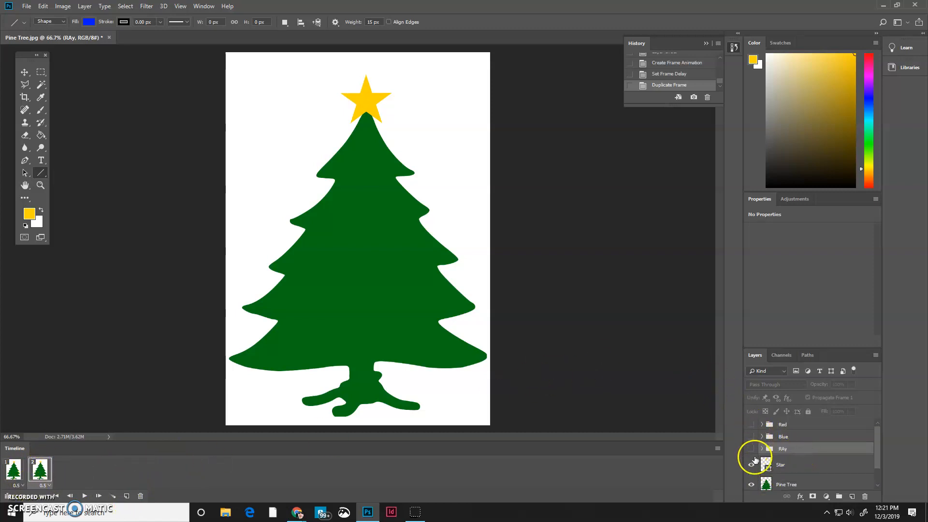
pyautogui.click(751, 424)
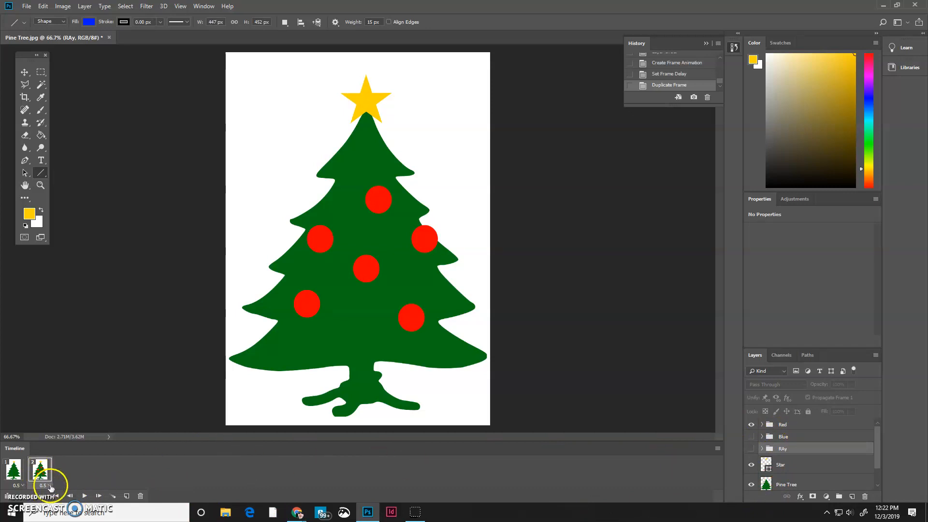
pyautogui.click(127, 496)
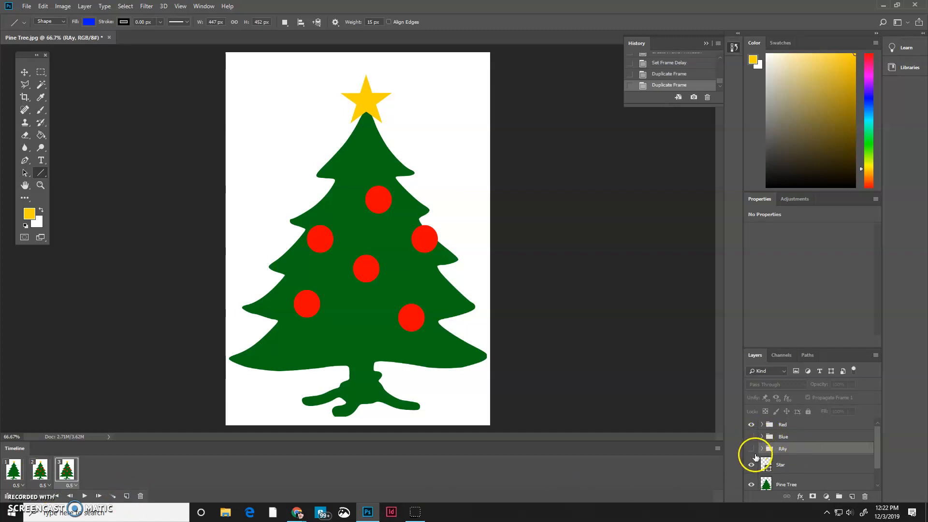
pyautogui.click(751, 425)
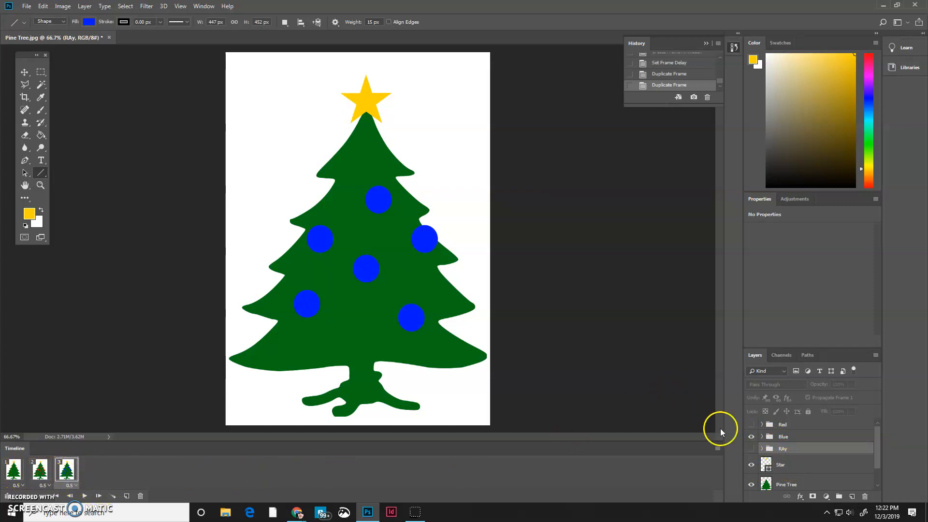
# Duplicate frame 3 as frame 4, hide the Blue group and show the Red and RAy groups
pyautogui.click(126, 495)
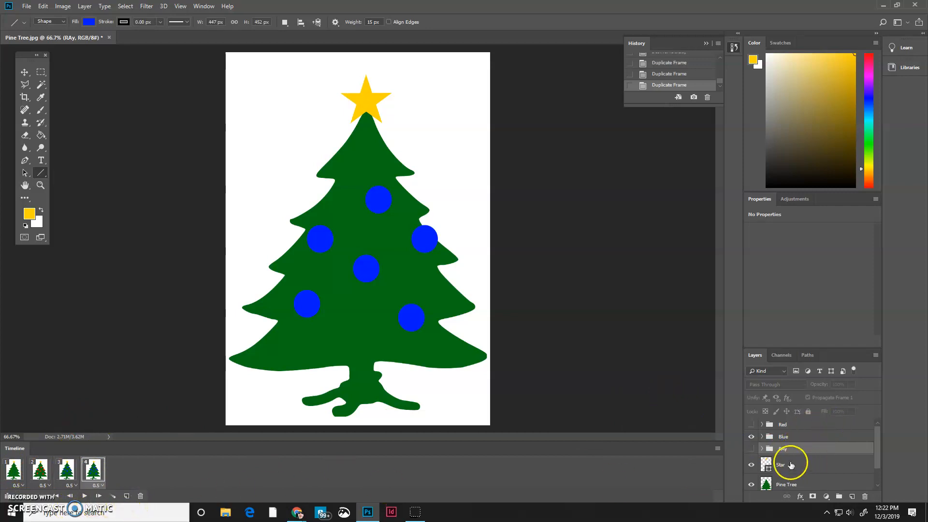
pyautogui.click(751, 438)
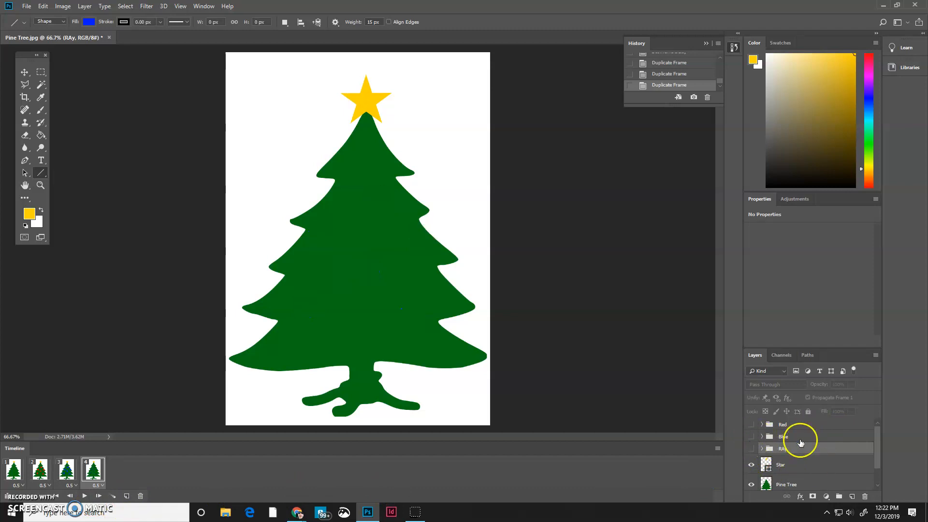
pyautogui.click(752, 425)
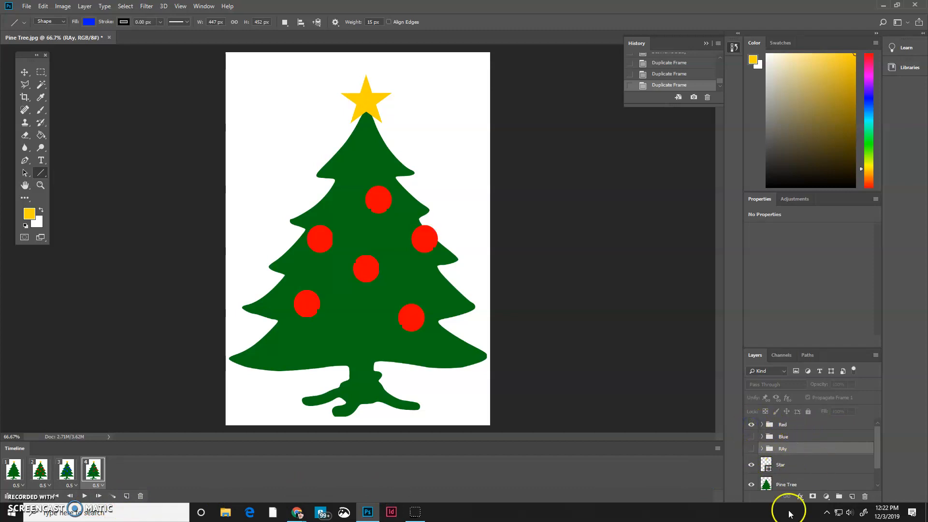
pyautogui.click(752, 449)
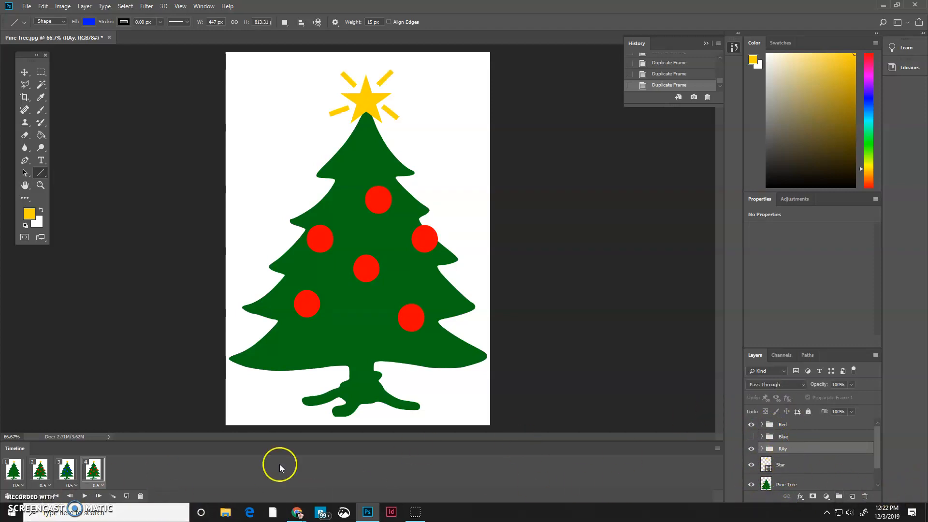
# Duplicate frame 4 as frame 5, show the Blue group instead of Red, and play the animation
pyautogui.click(126, 496)
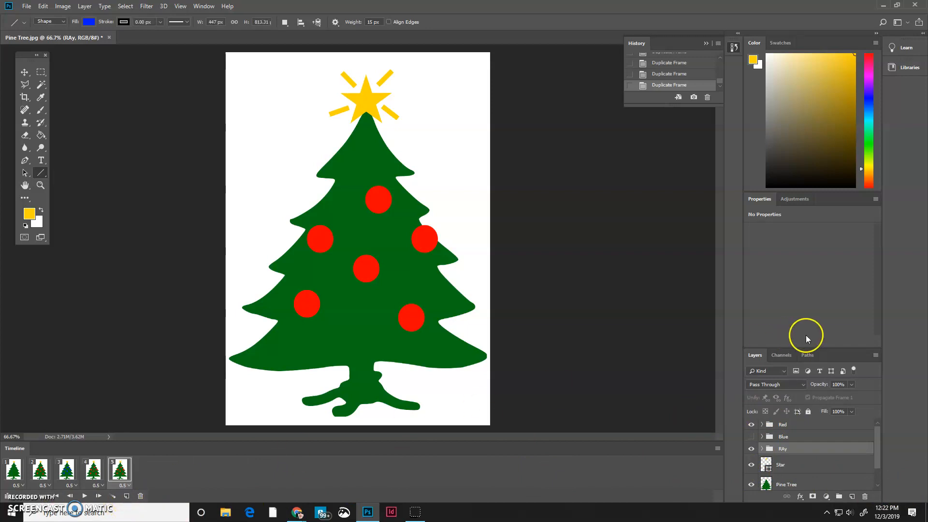
pyautogui.click(751, 436)
pyautogui.click(752, 424)
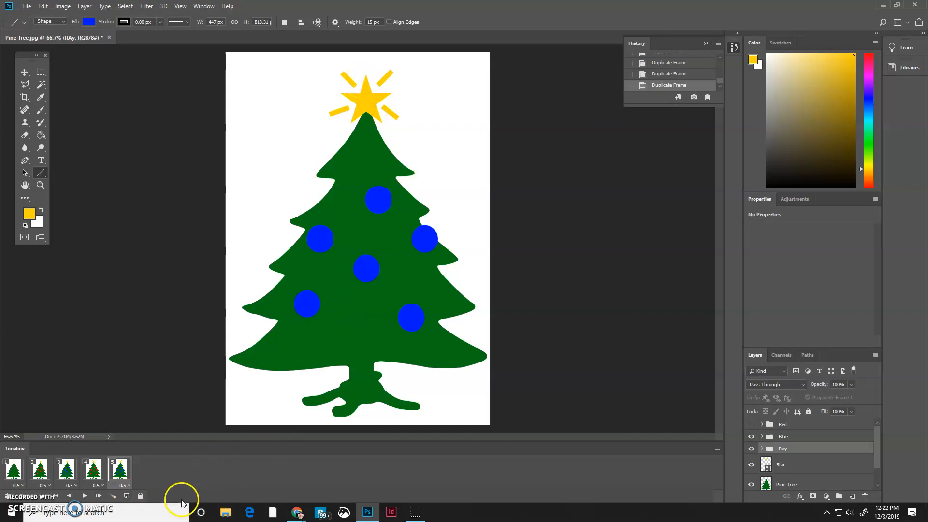
pyautogui.click(85, 496)
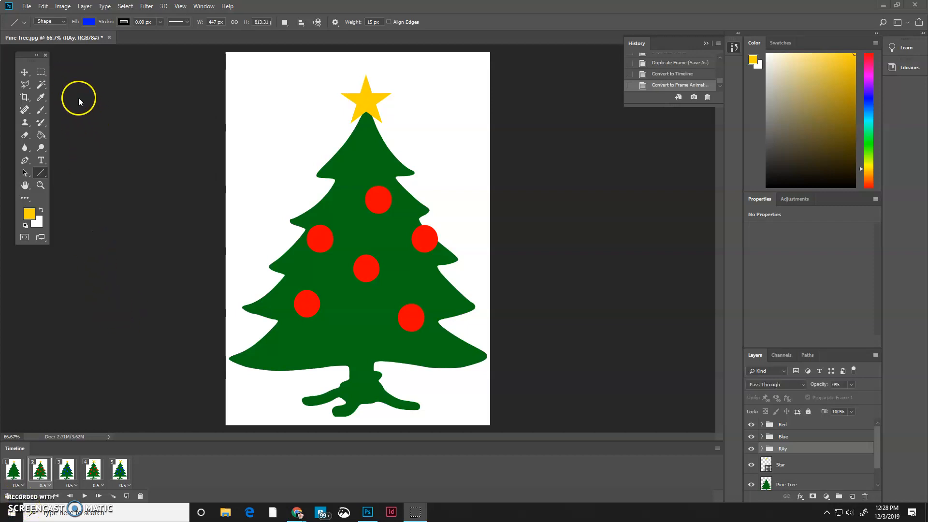
# Export the animation with Save for Web as a GIF on the Desktop, under a file name beginning with "Holiday Tree"
pyautogui.click(27, 7)
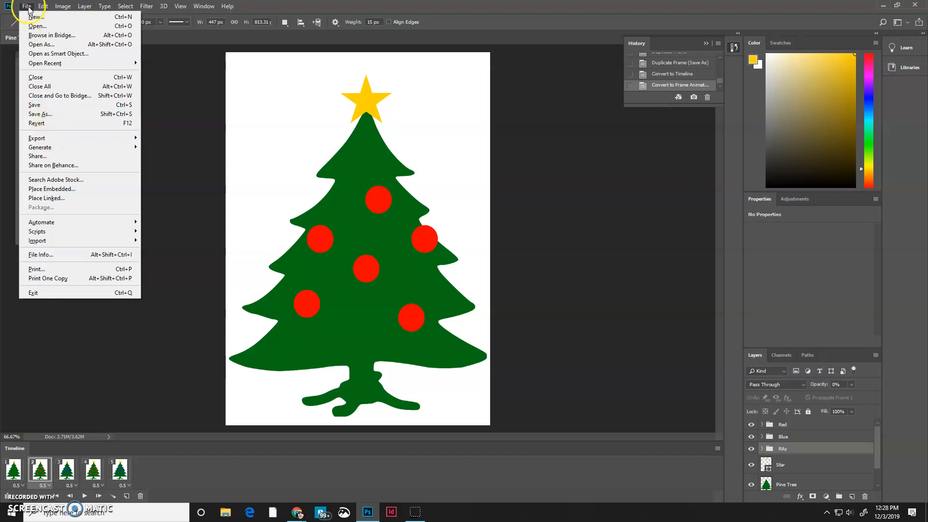
pyautogui.moveTo(39, 138)
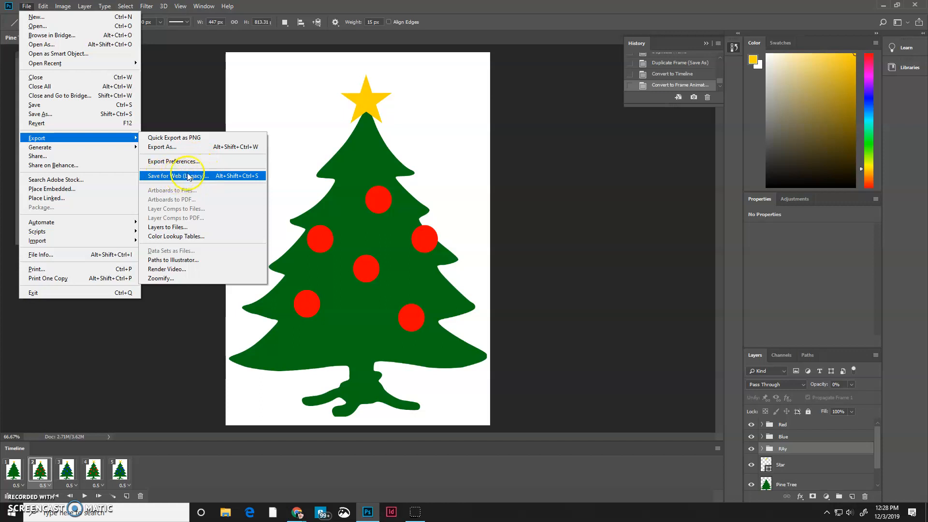
pyautogui.click(202, 176)
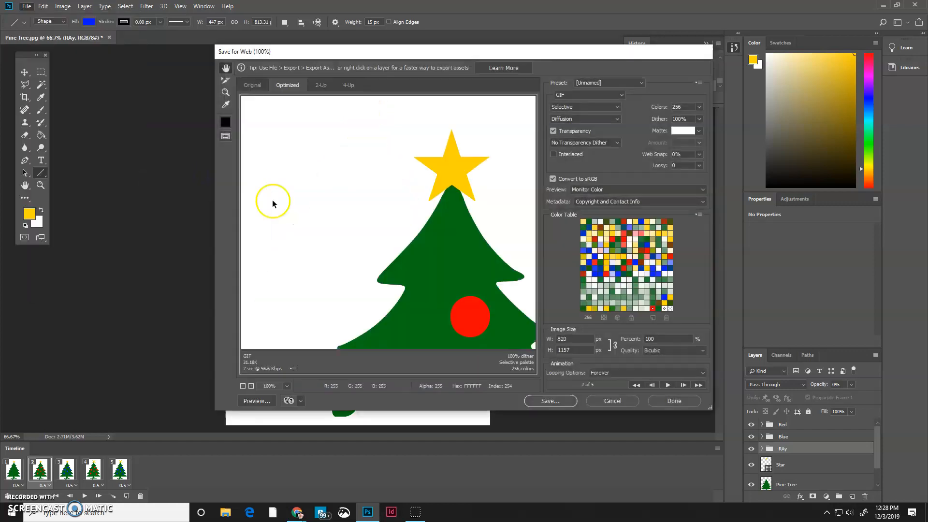
pyautogui.click(558, 96)
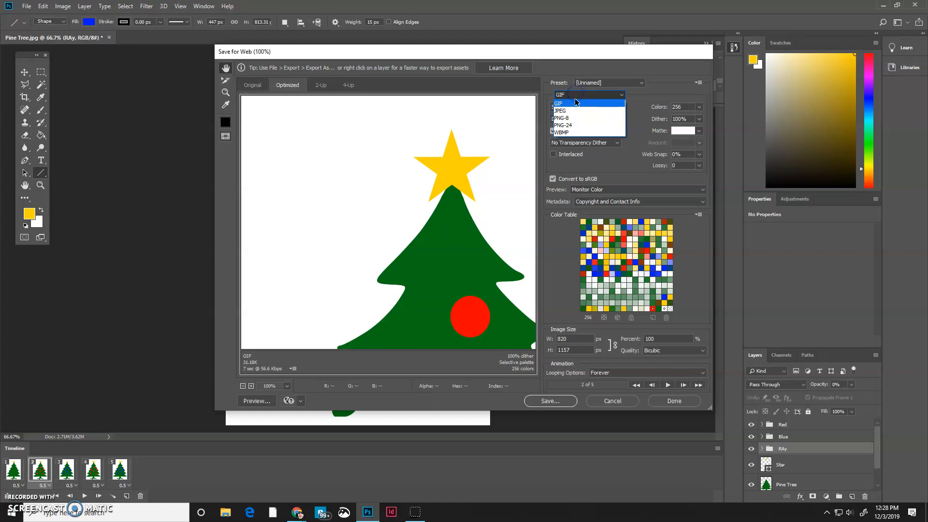
pyautogui.click(576, 99)
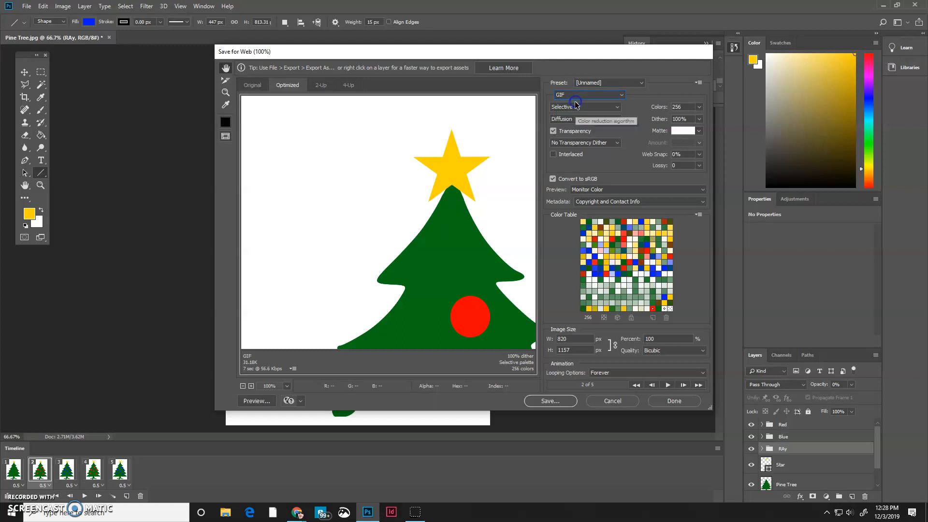
pyautogui.click(571, 403)
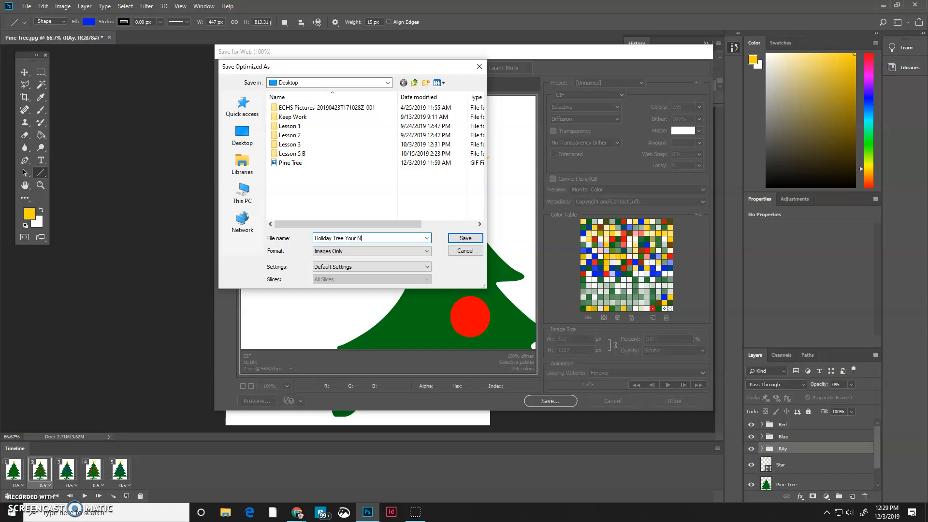
pyautogui.click(466, 239)
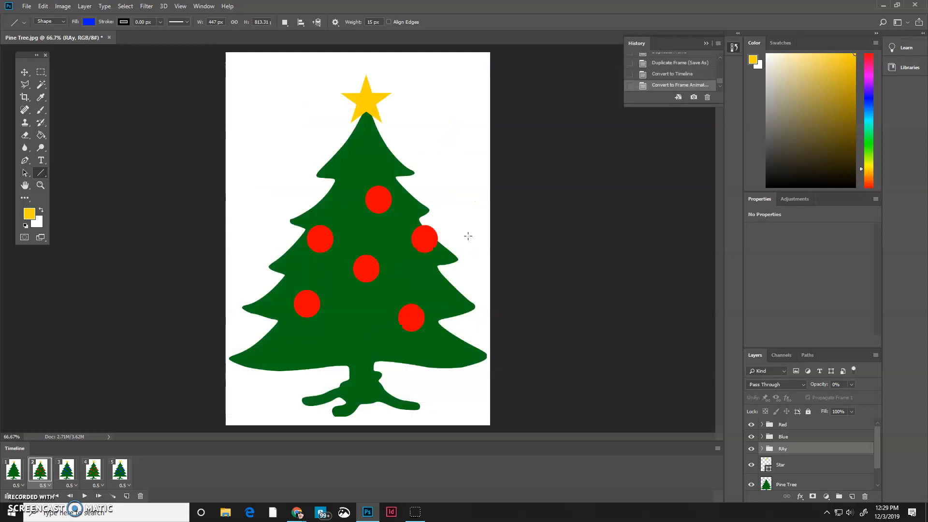